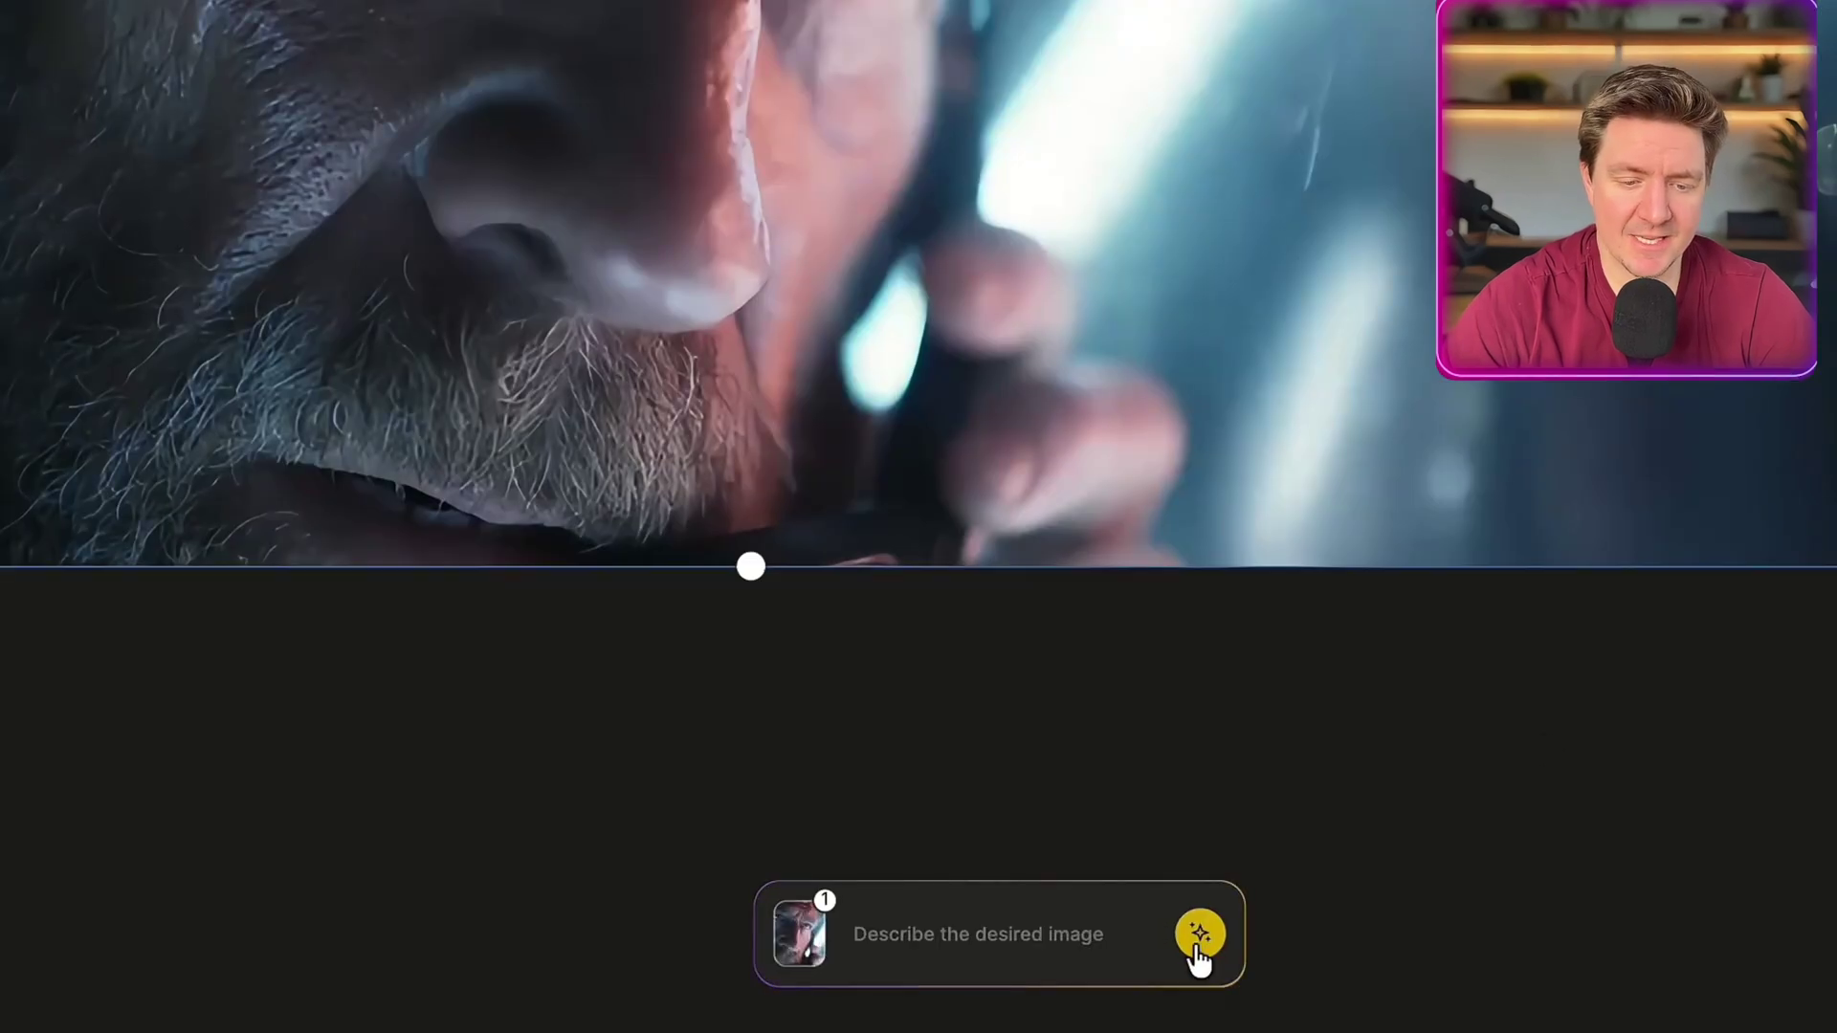
Step: Enter the prepared trailer-director storyboard prompt for the reference image, with Nano Banana Pro as the model
click(1199, 942)
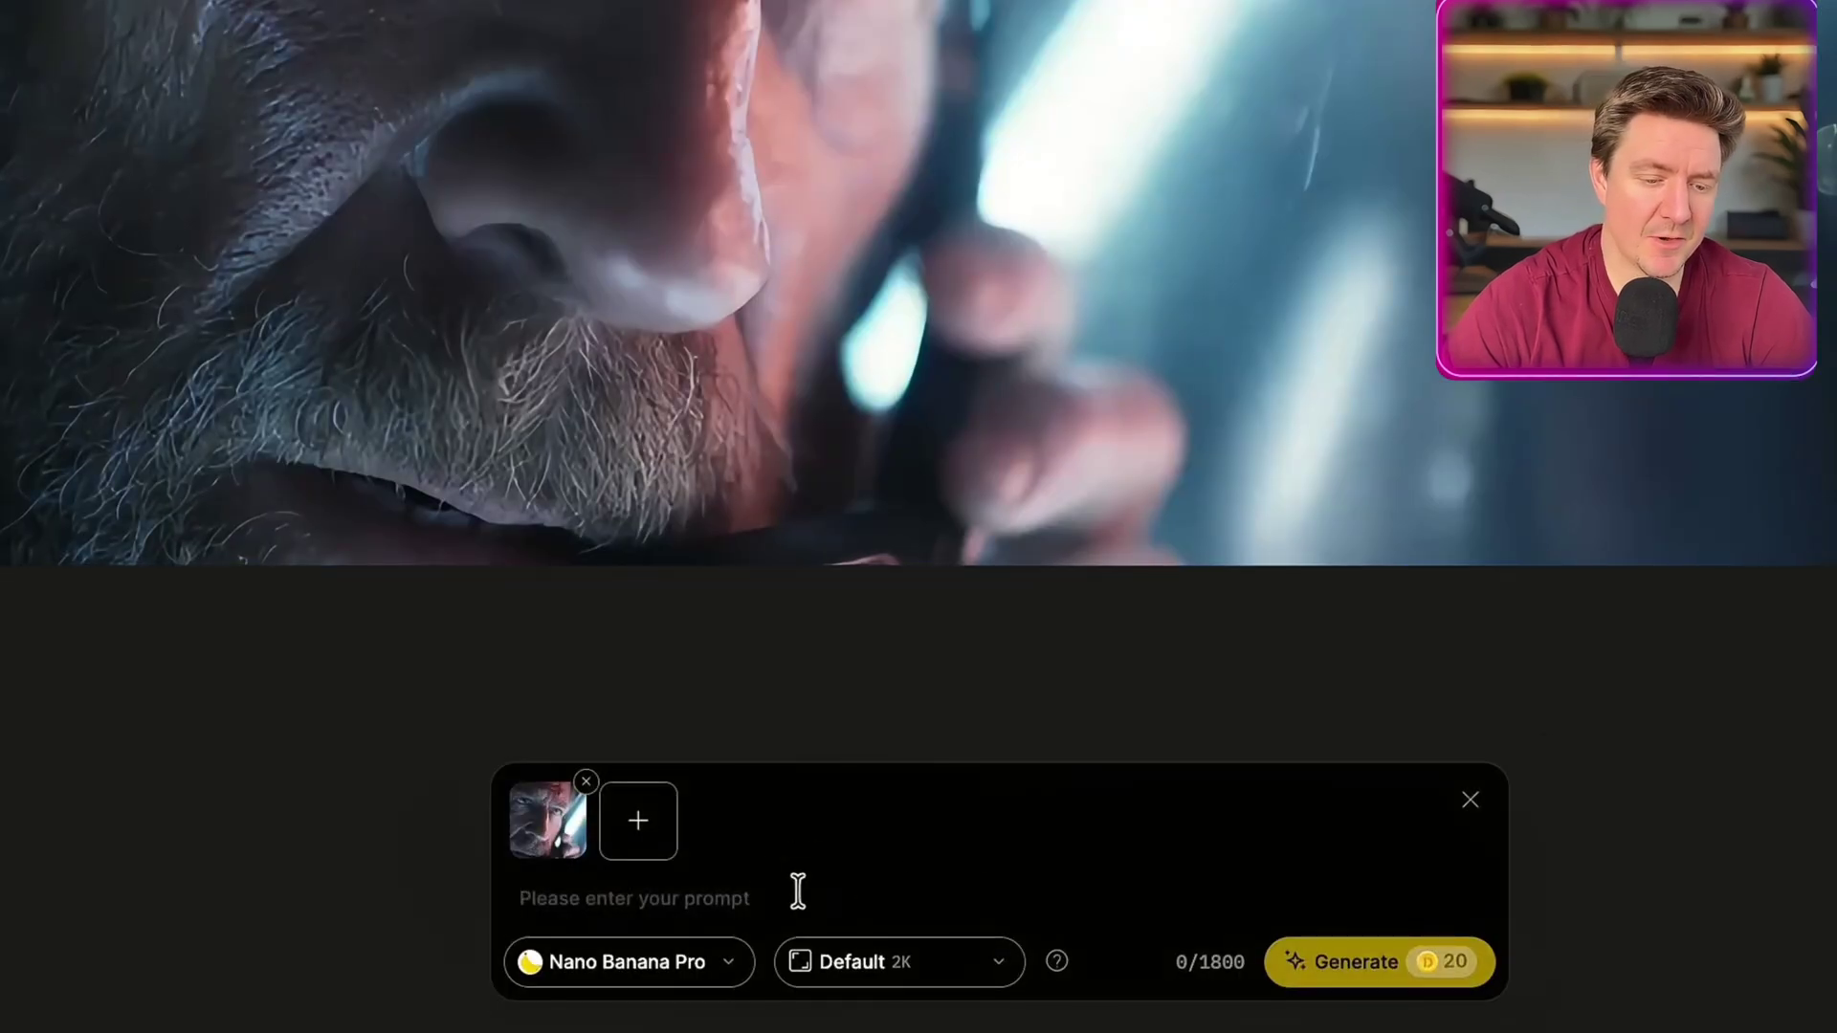
key(ctrl+v)
click(705, 964)
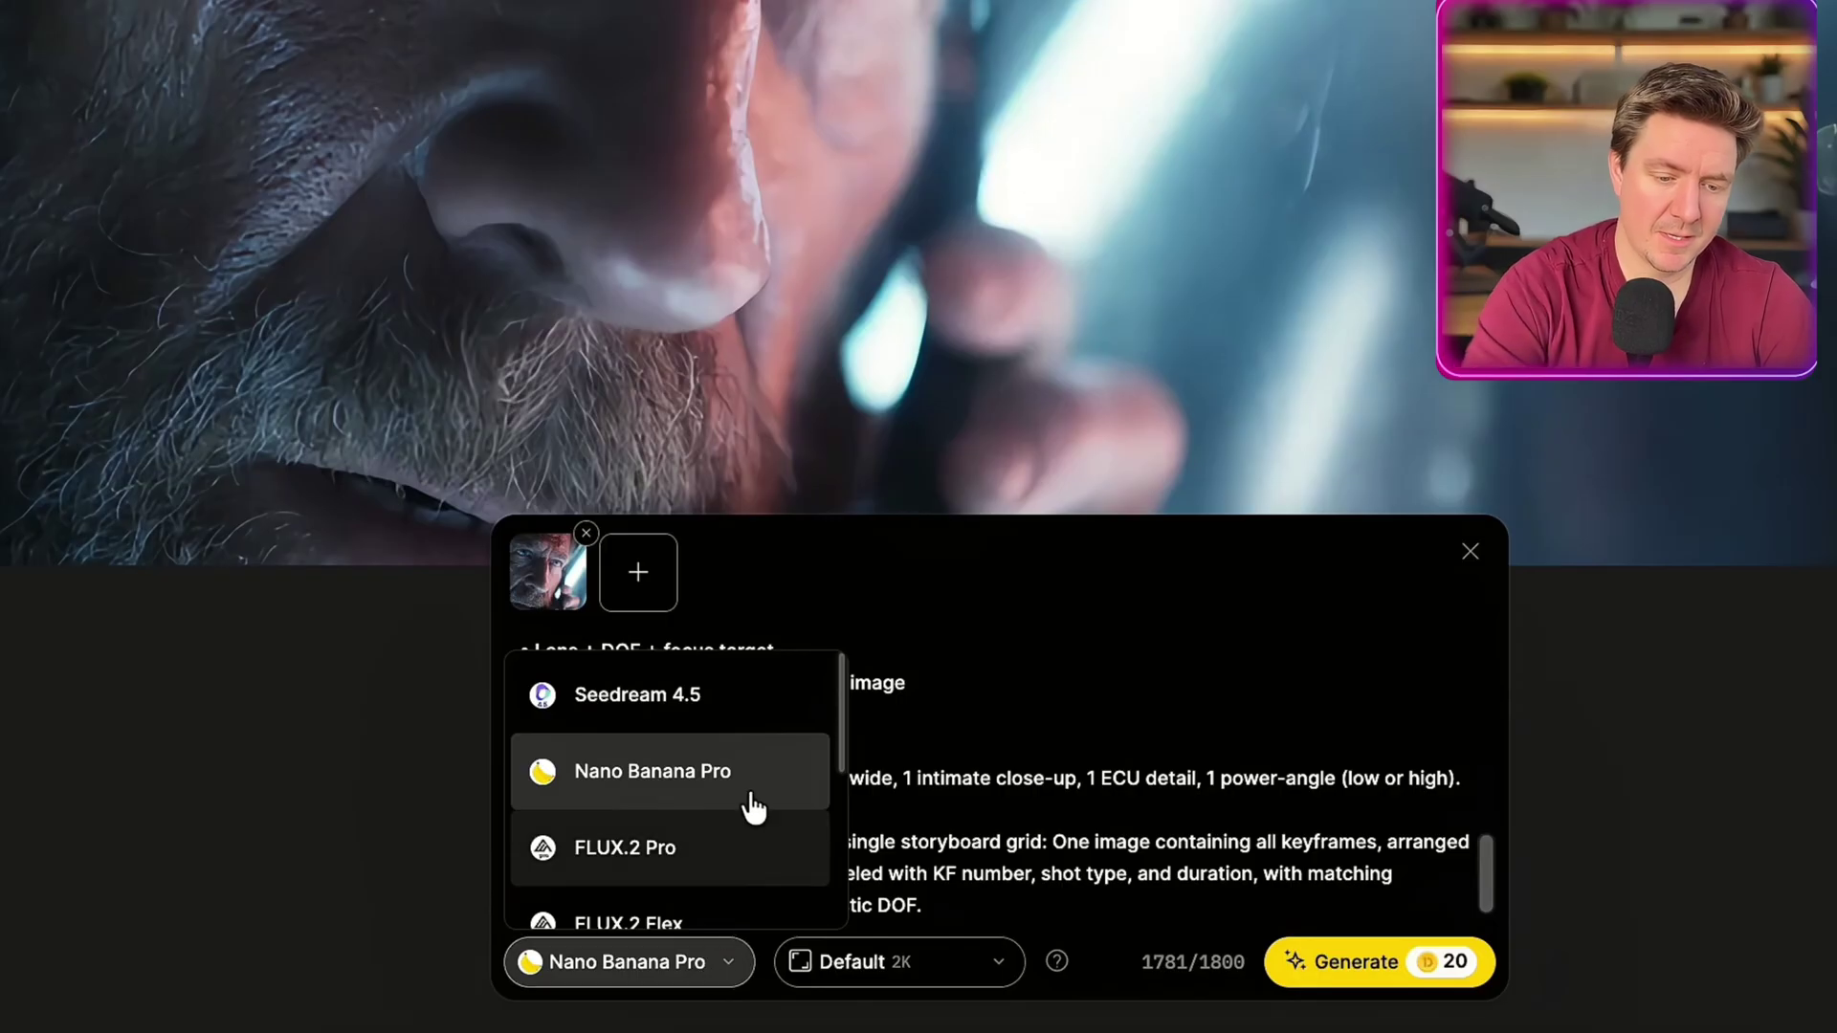
click(968, 962)
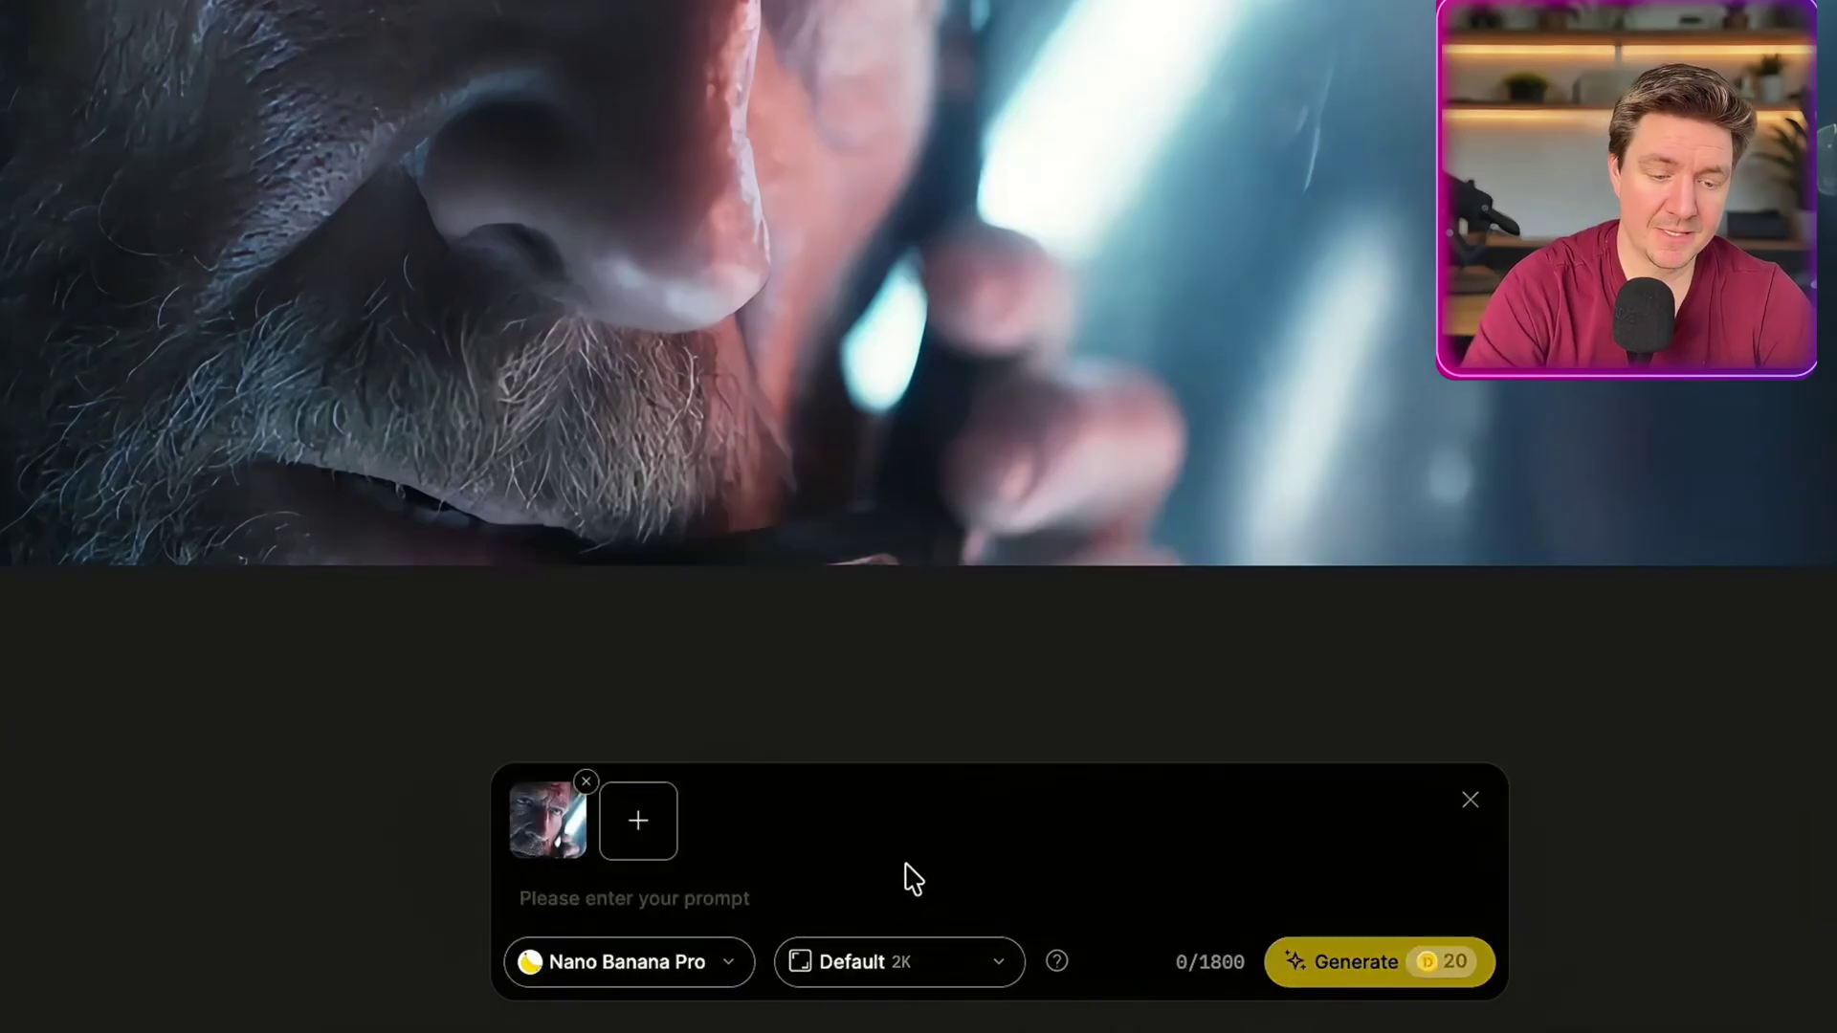
click(795, 885)
key(ctrl+v)
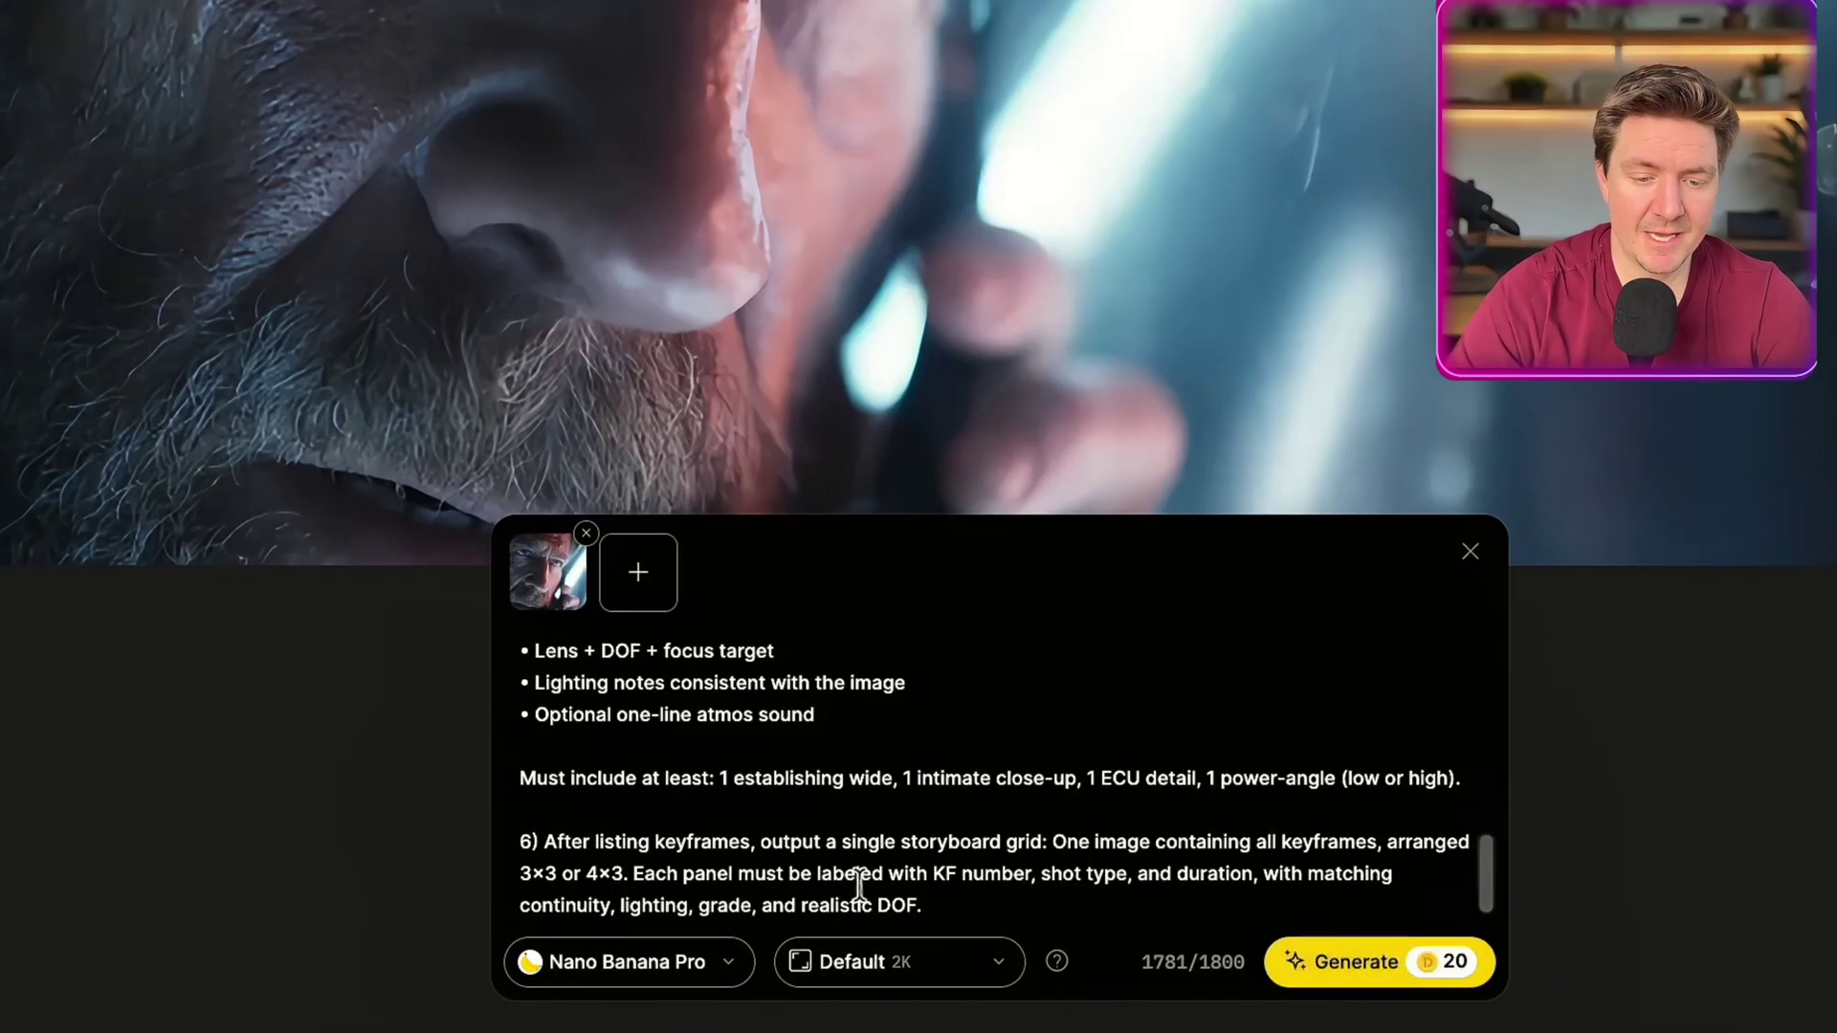
Step: Set the output resolution to 4K and generate the storyboard grid image
click(861, 966)
click(1085, 622)
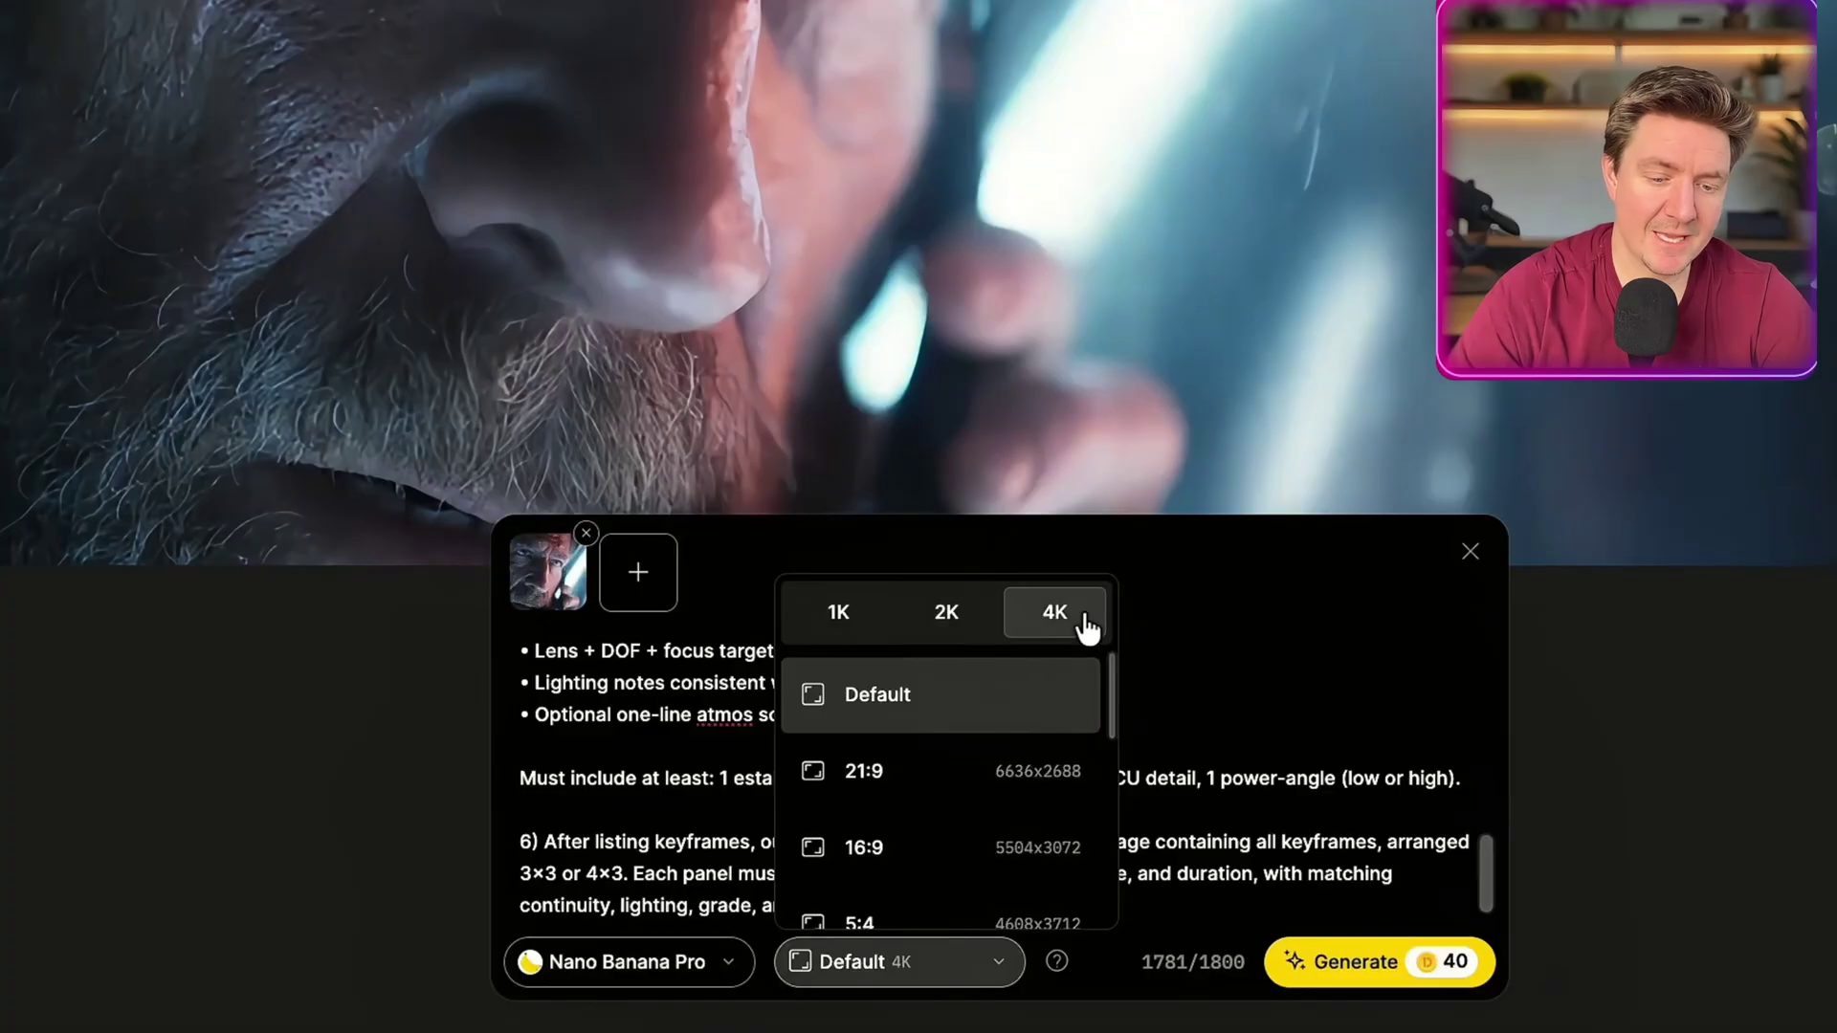
click(1341, 649)
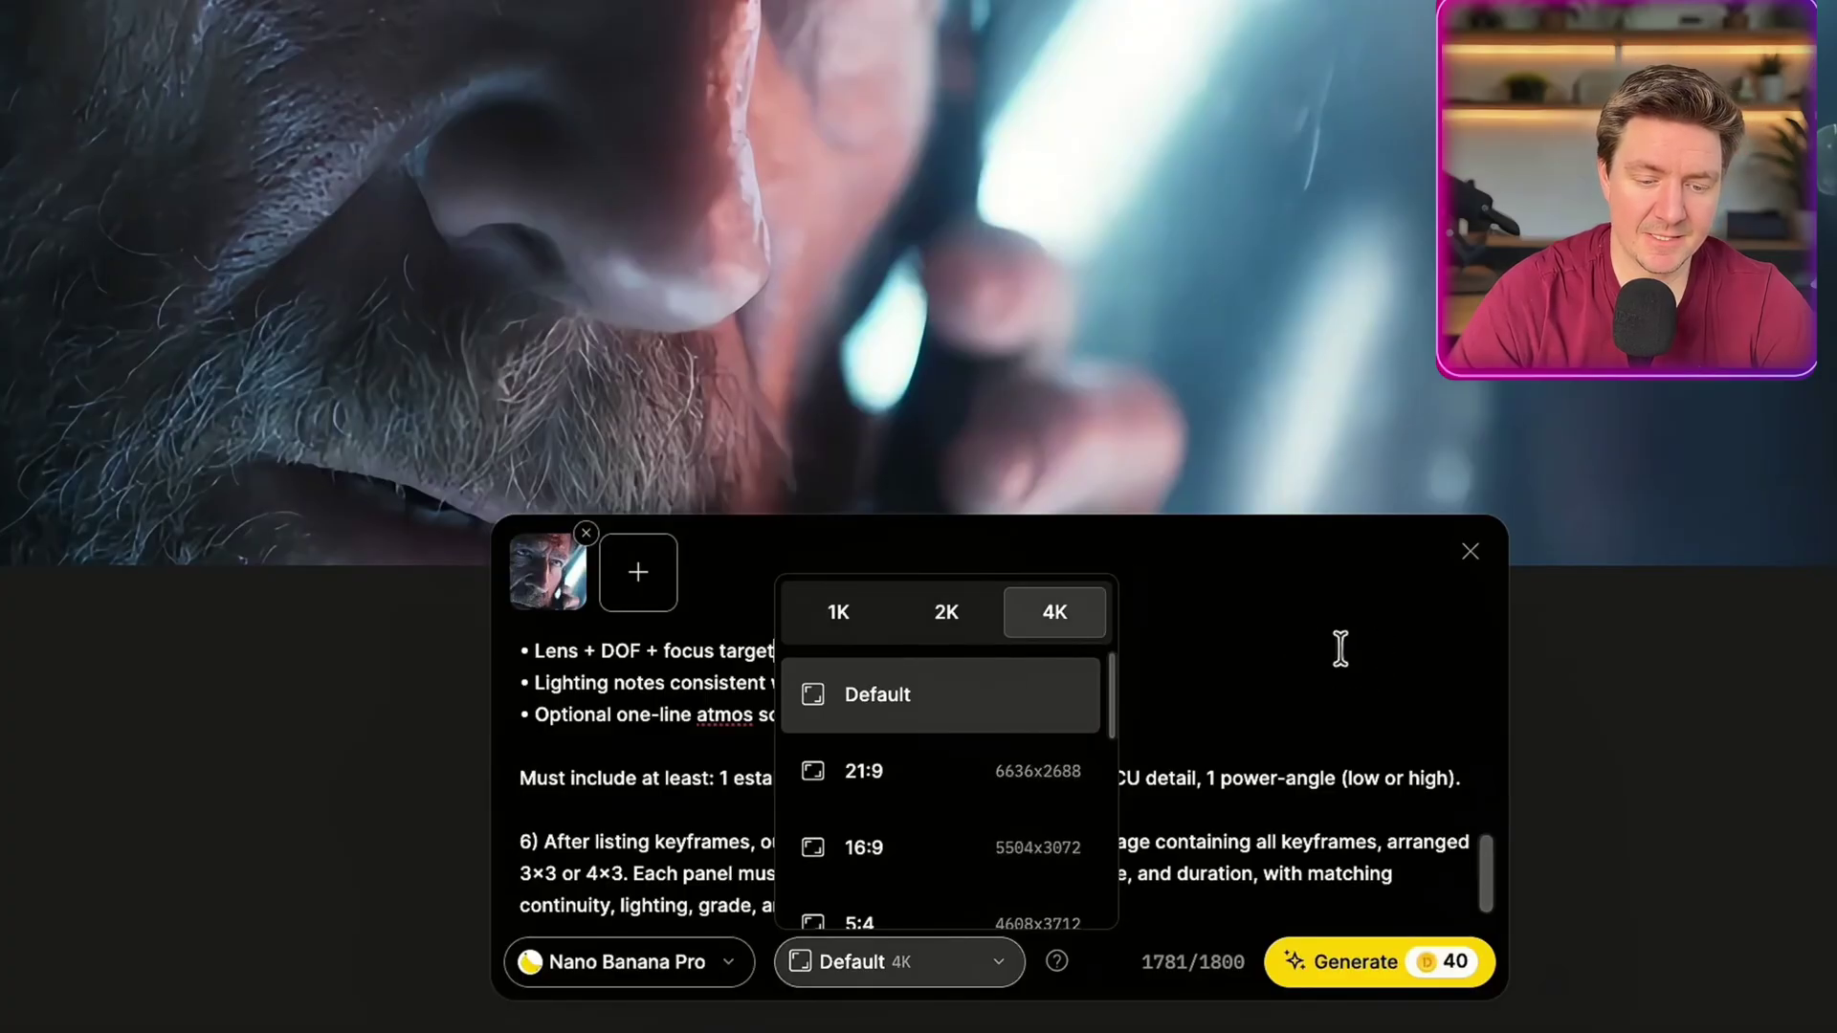
click(1355, 962)
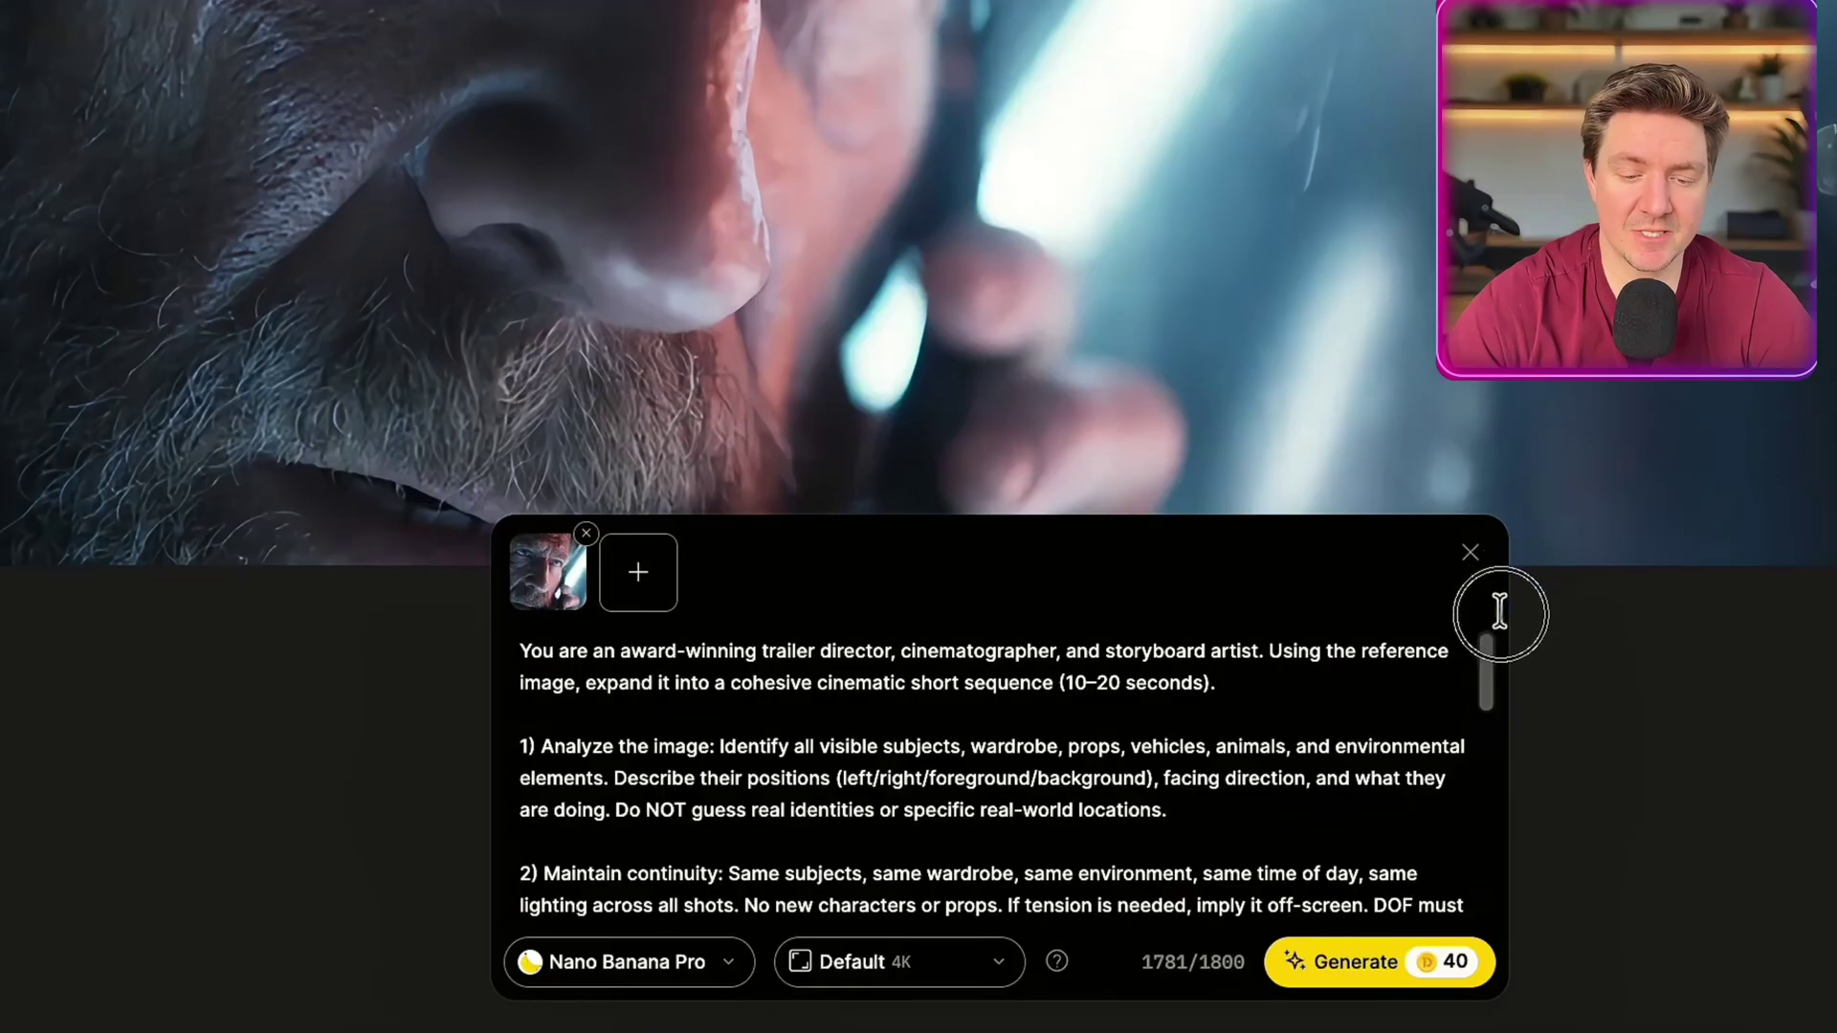
drag(1484, 664, 1493, 891)
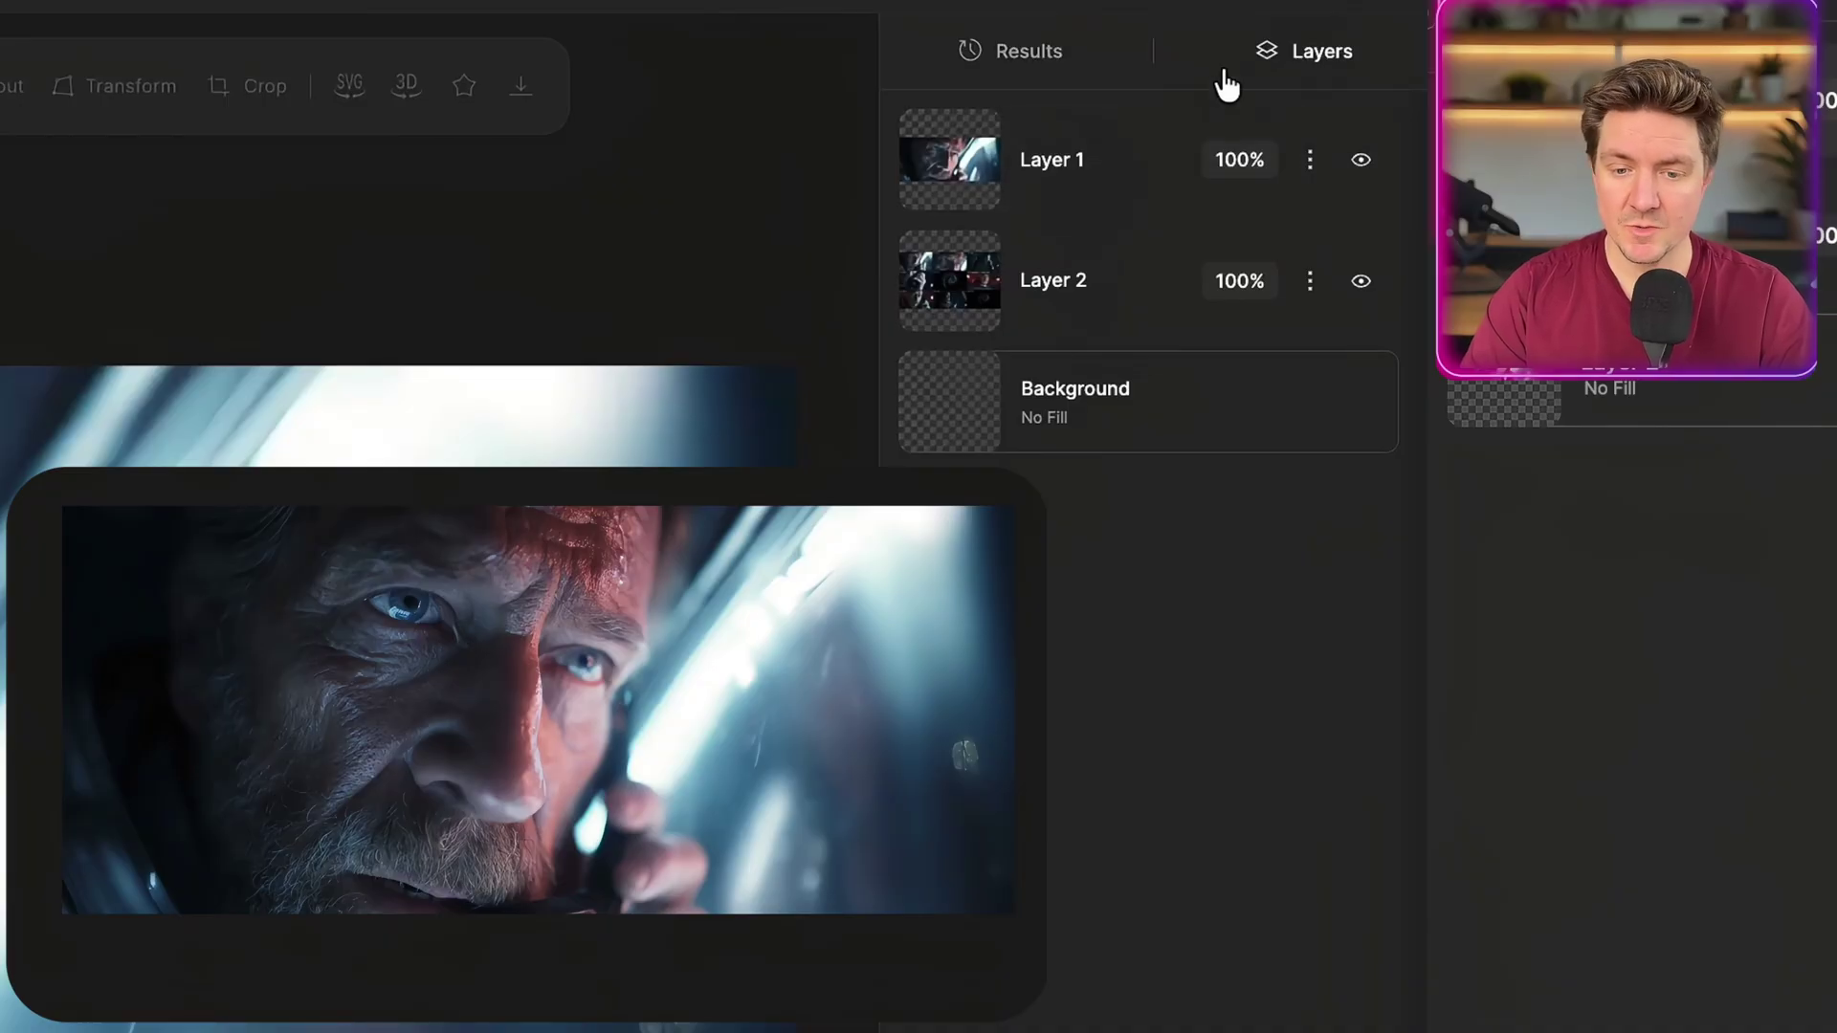
Step: Hide Layer 1 temporarily to examine the storyboard grid on Layer 2, and show it again
click(1362, 160)
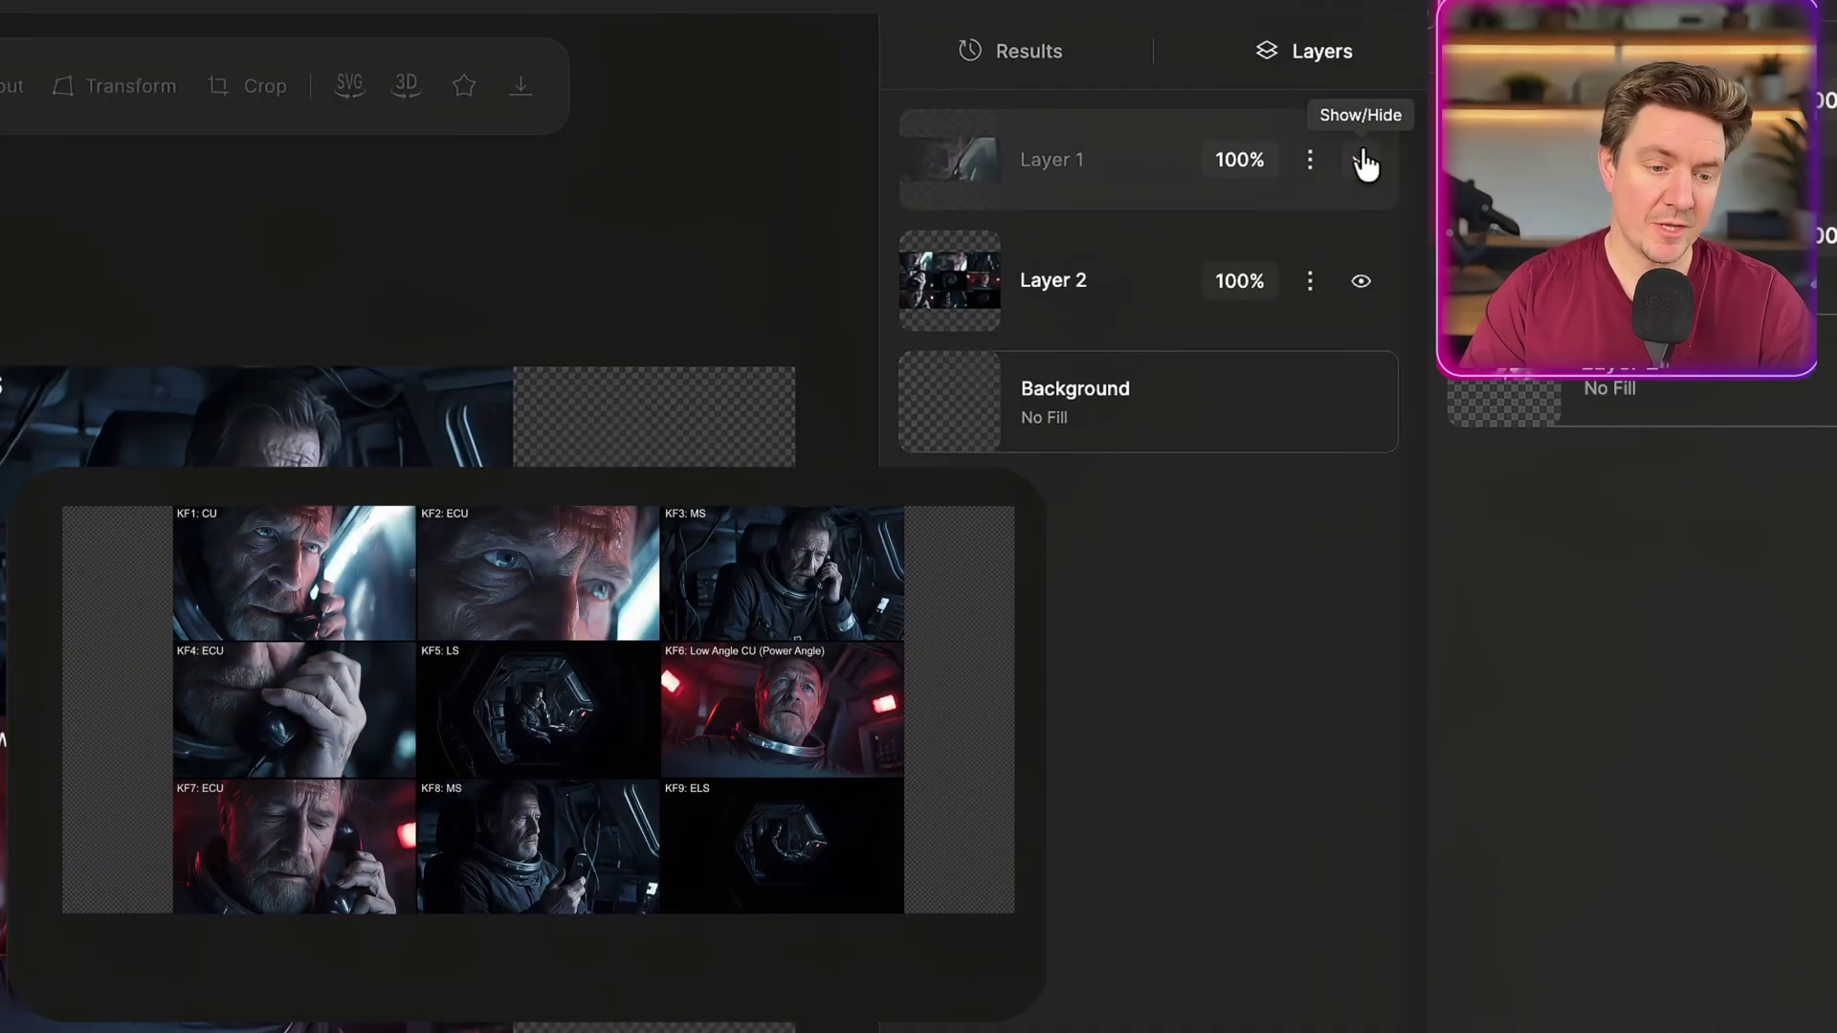
click(1361, 160)
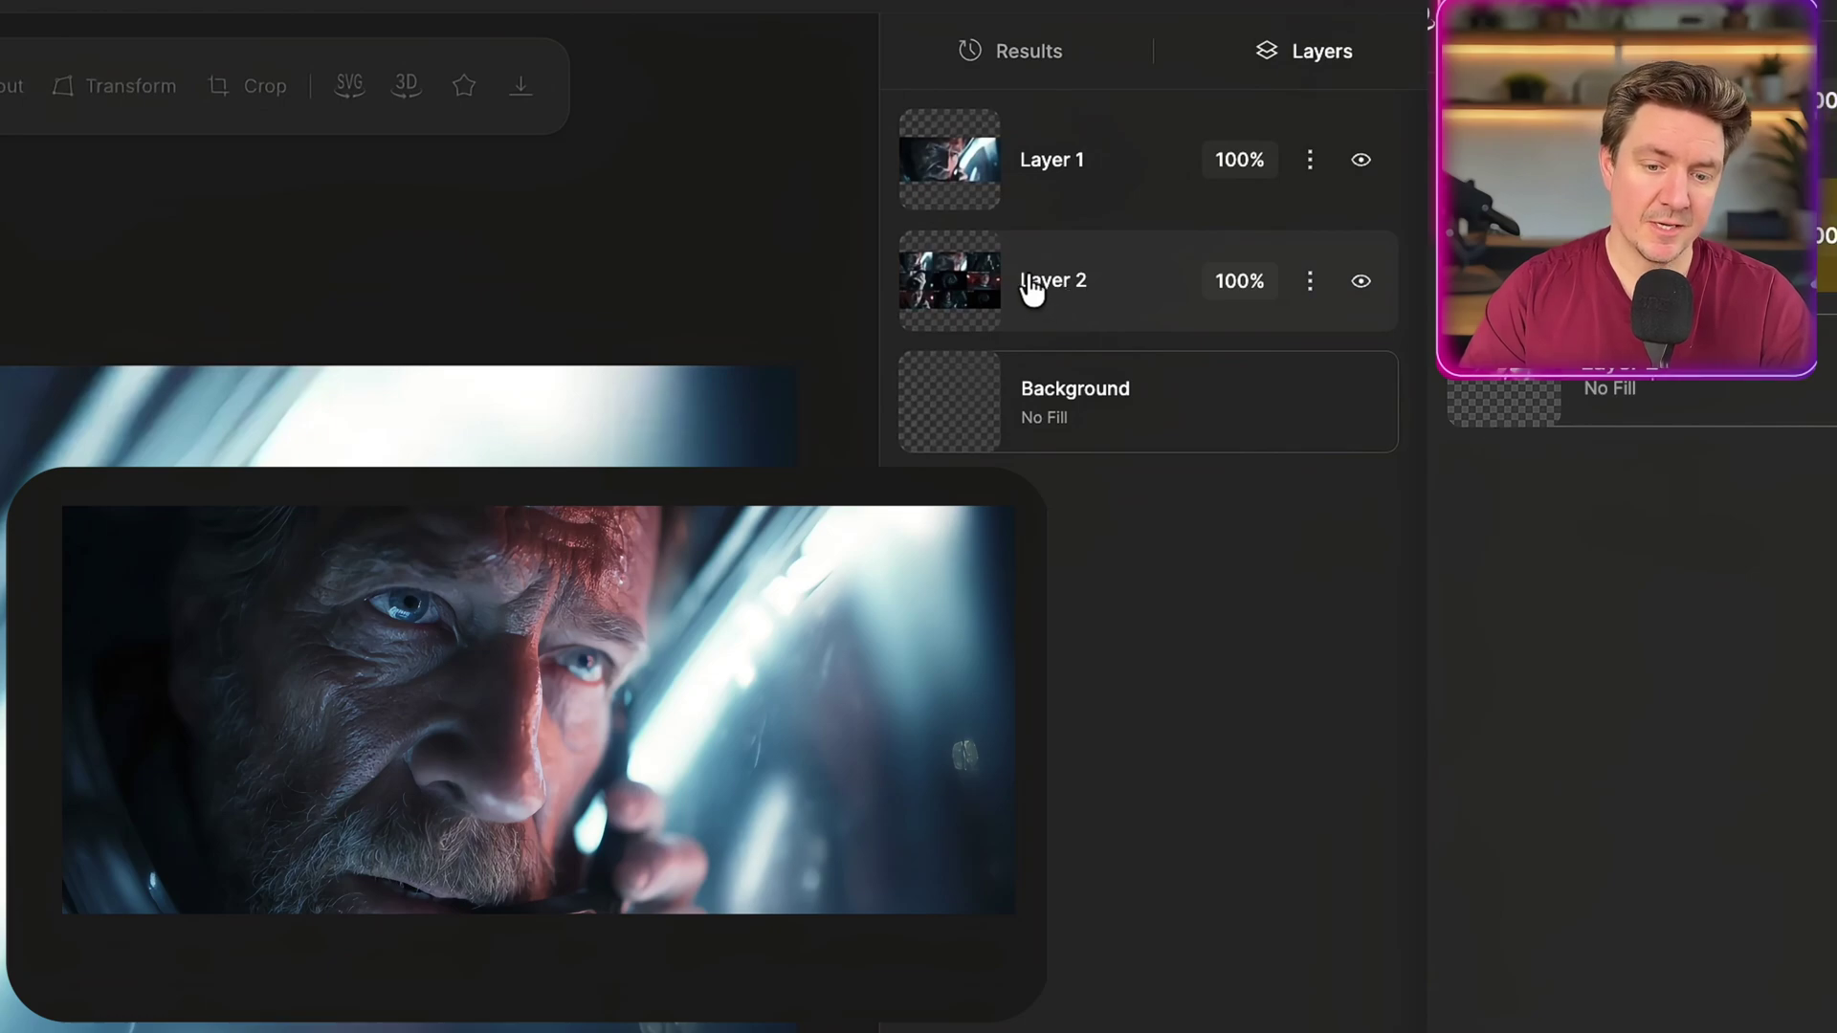
Step: Add the storyboard grid as a second reference for Layer 1 and prompt to enlarge frame KF2 (ECU) with the same space, lighting and moment
click(1026, 182)
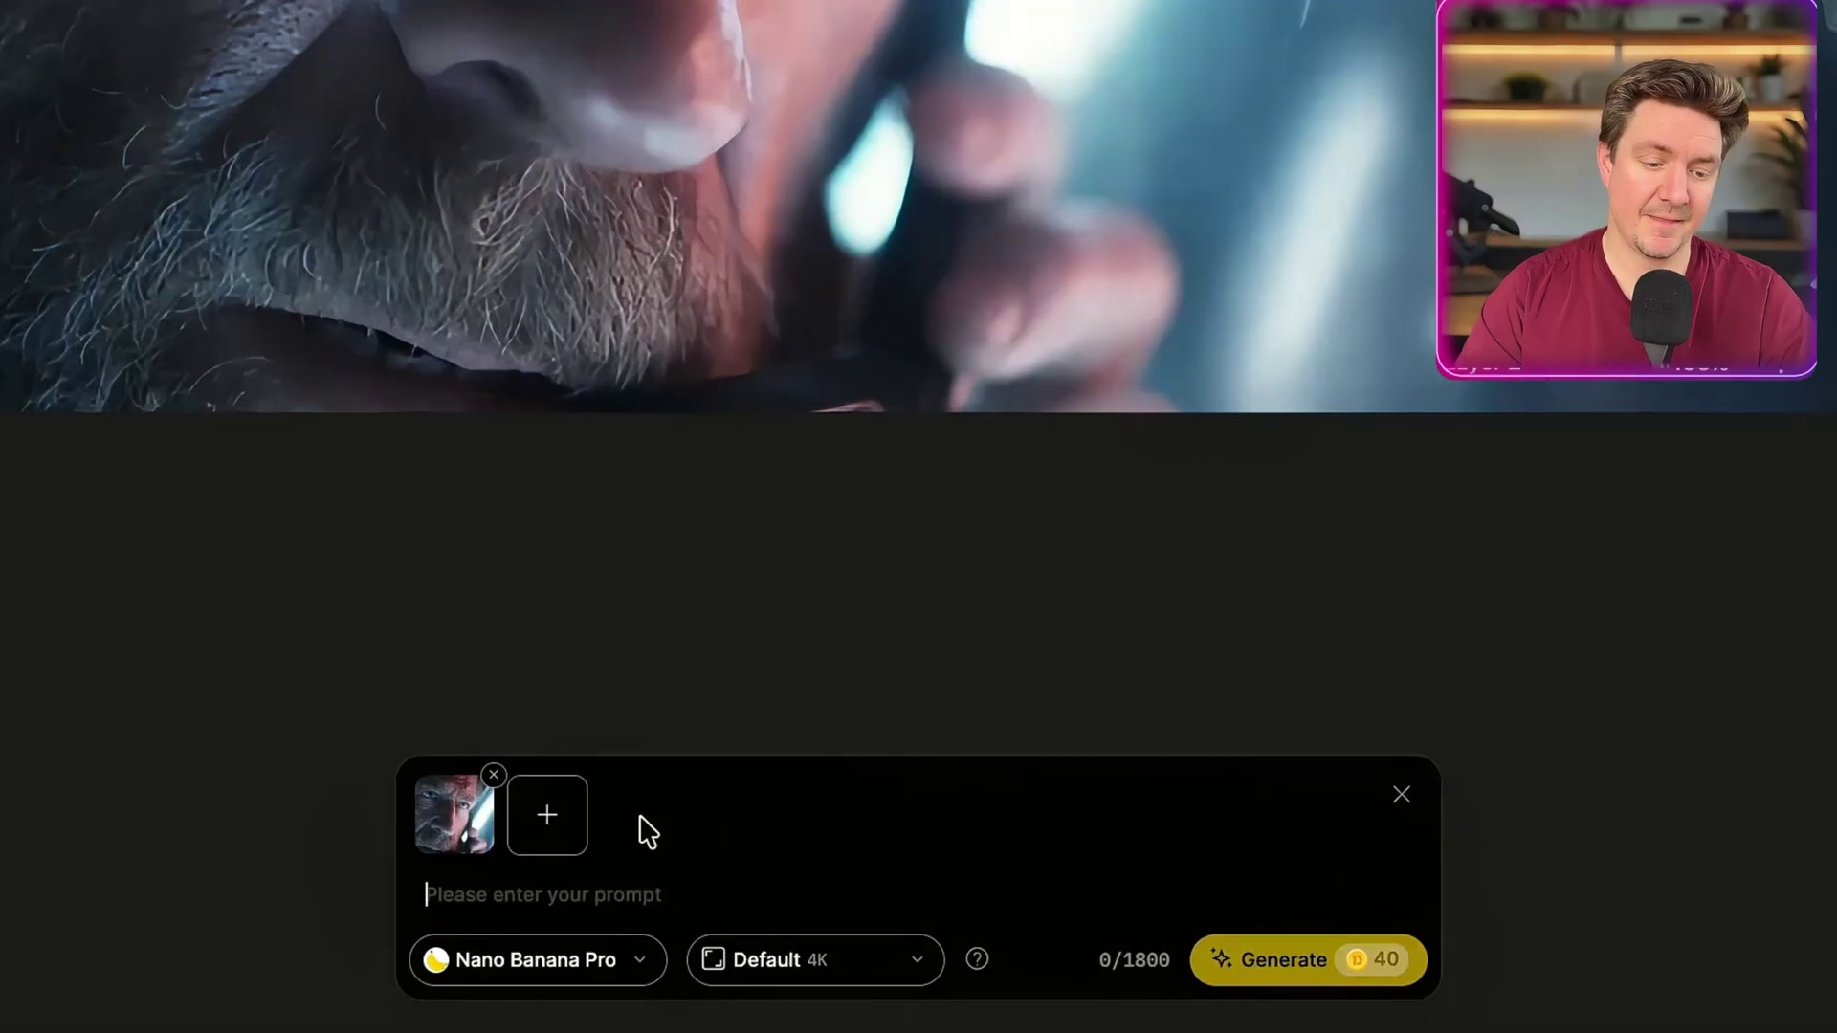
click(553, 829)
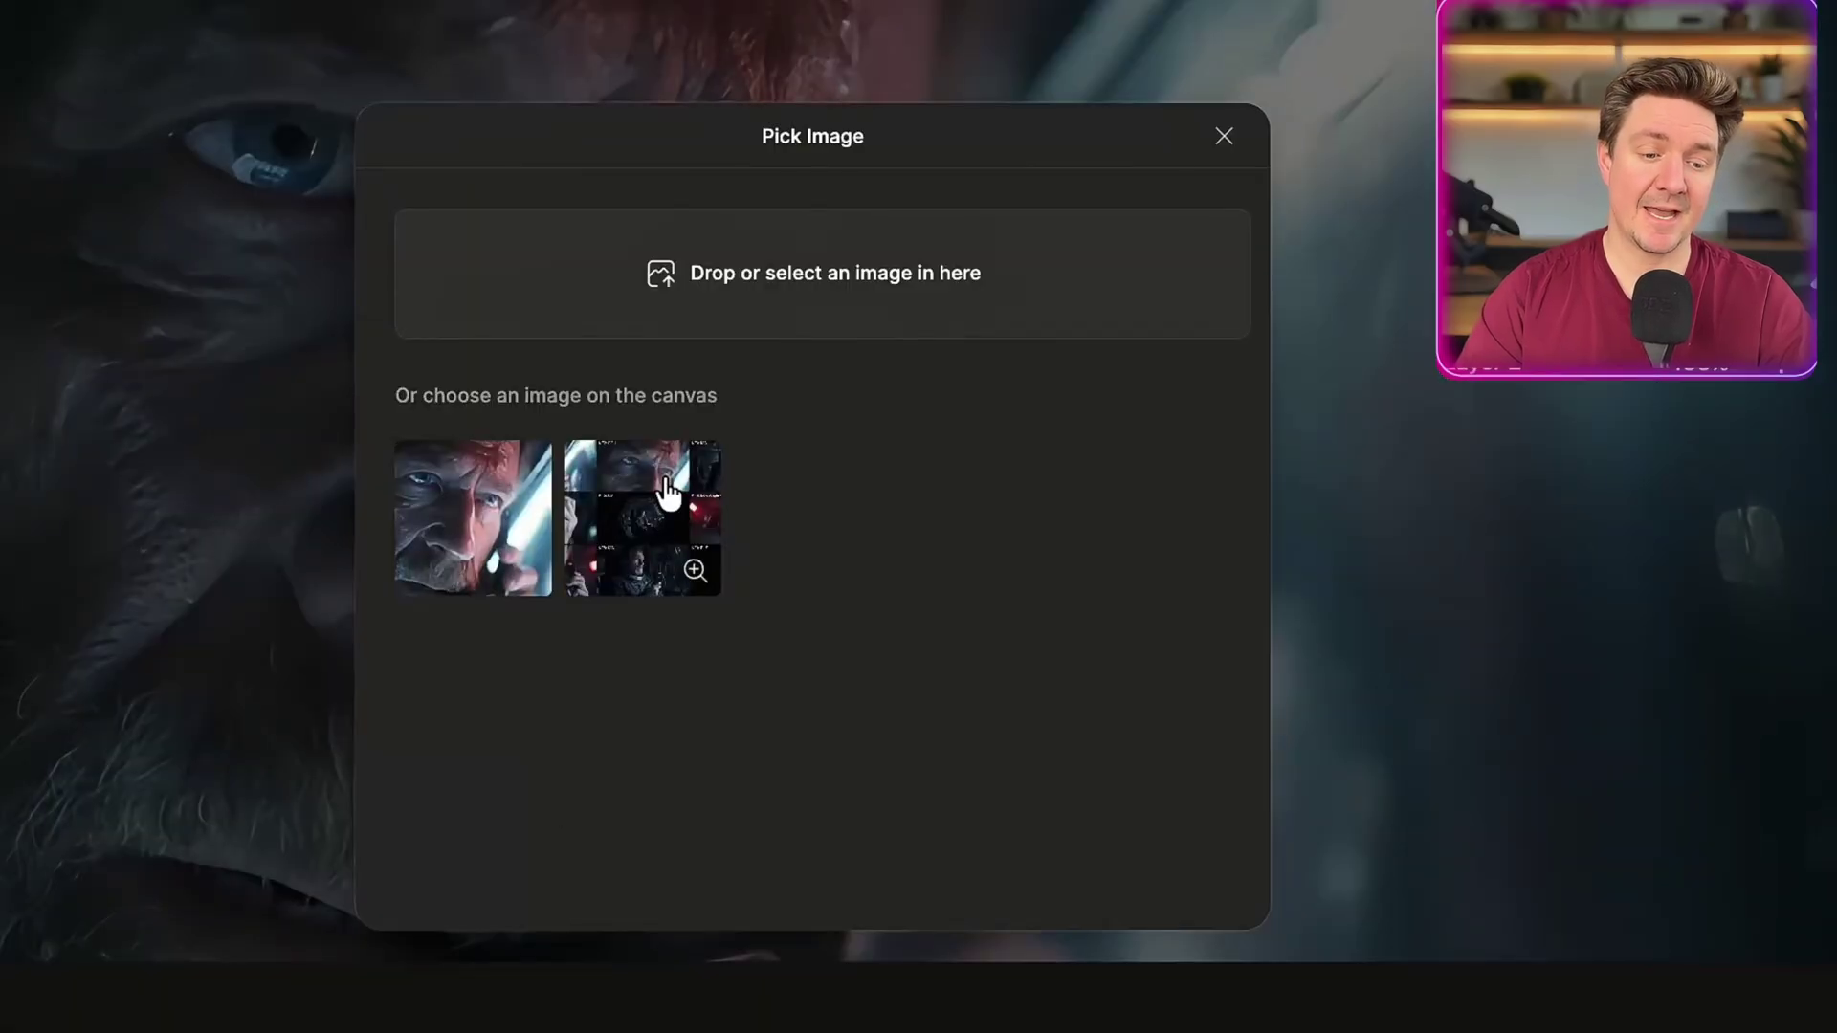
click(666, 493)
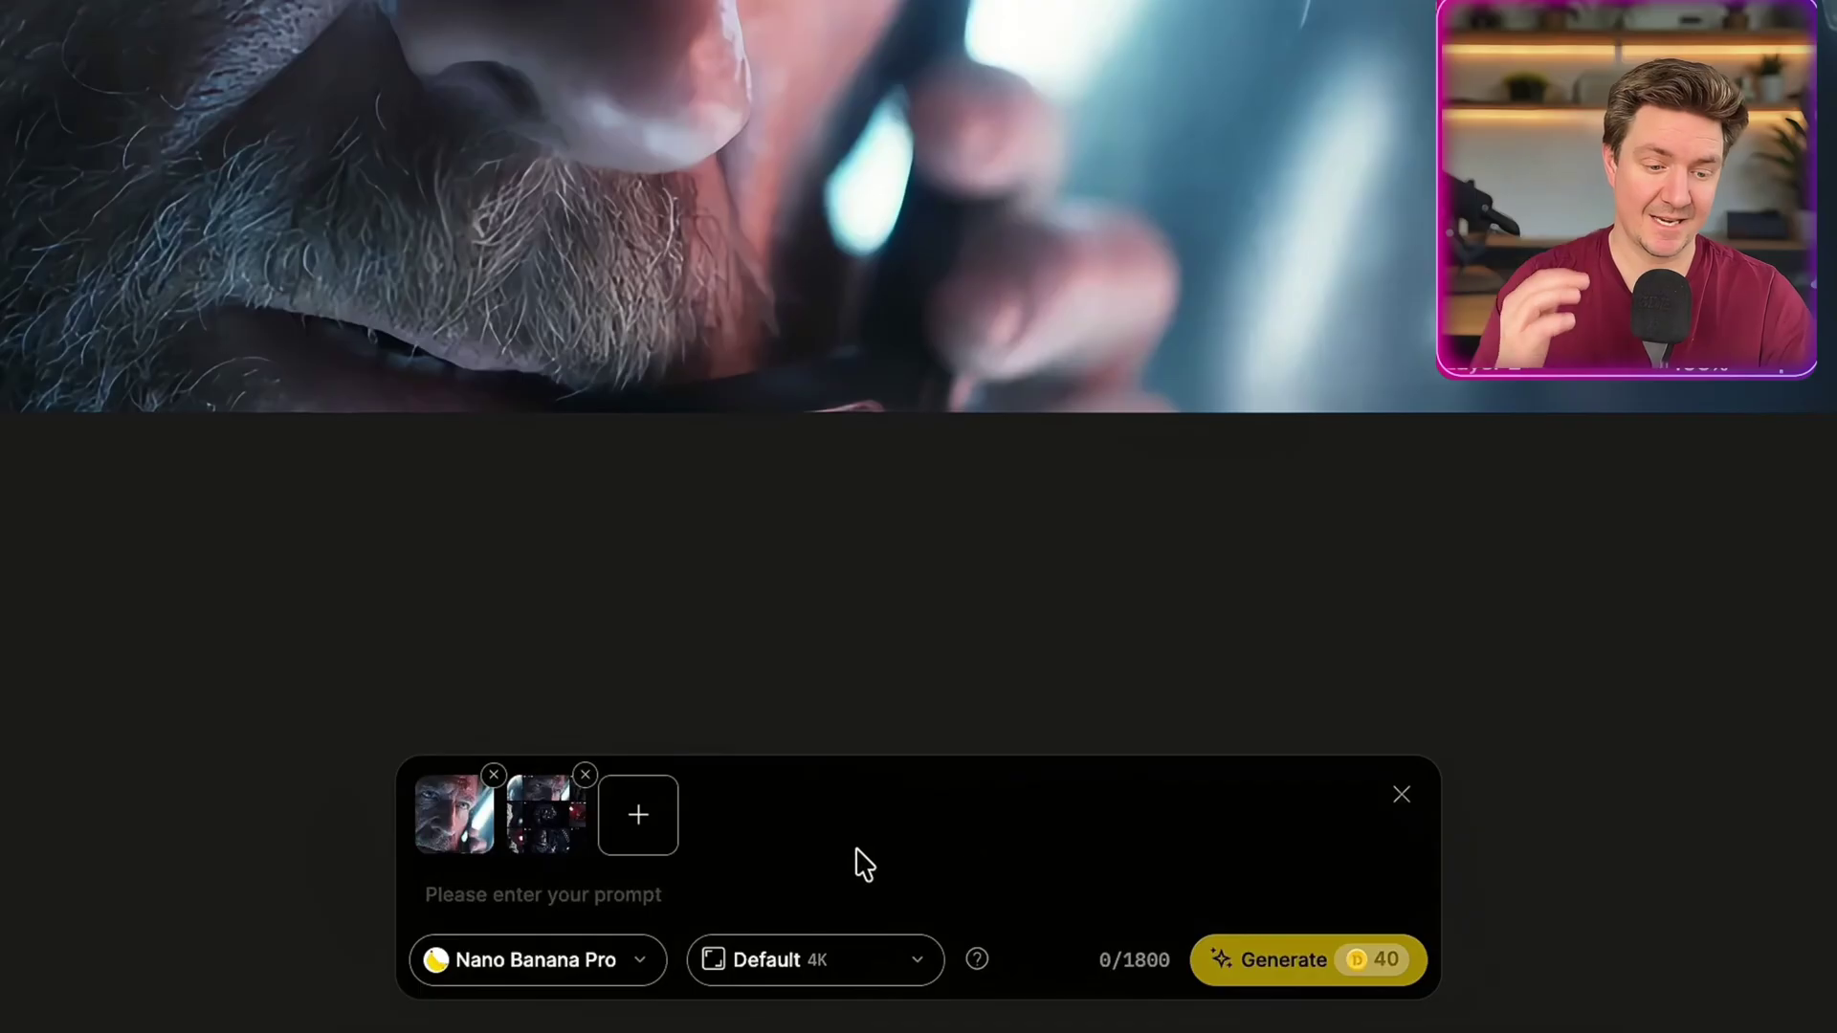
click(664, 895)
text(Use this for character consistency and enlarge frame KF7 (Power ECU) Same space, same lighting, same moment.)
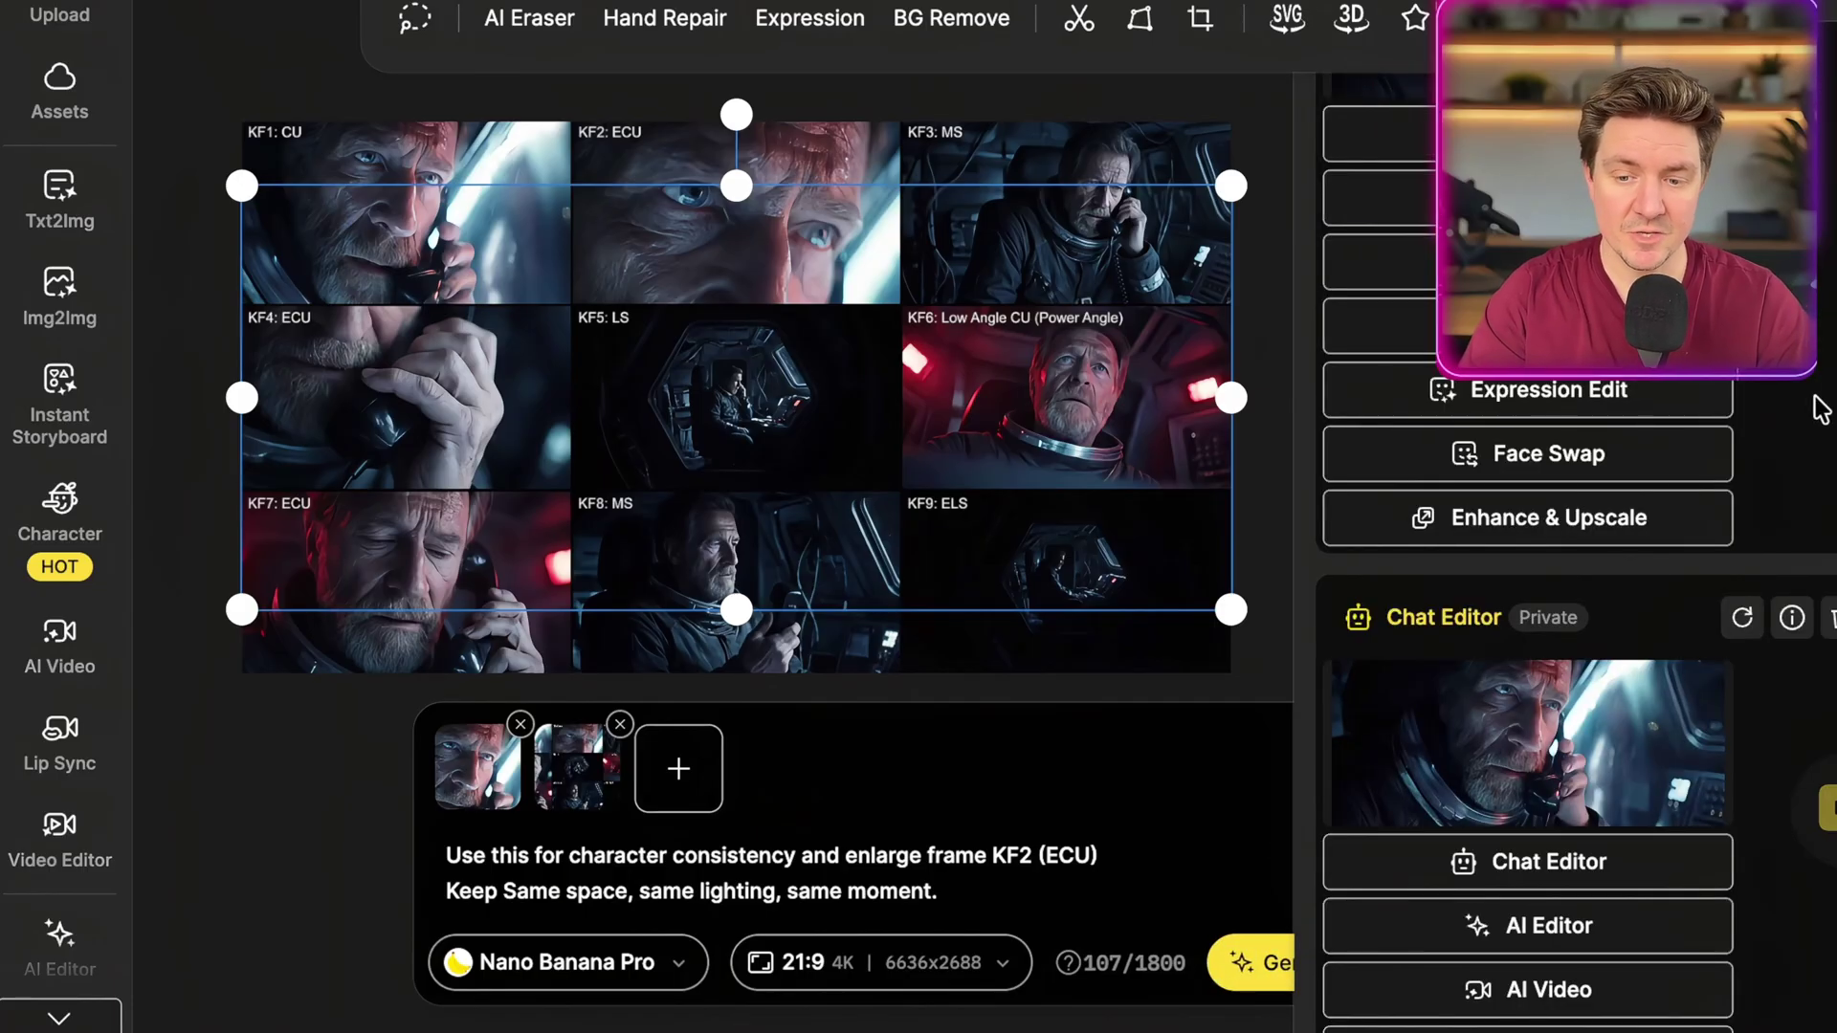
mouse_move(1627, 728)
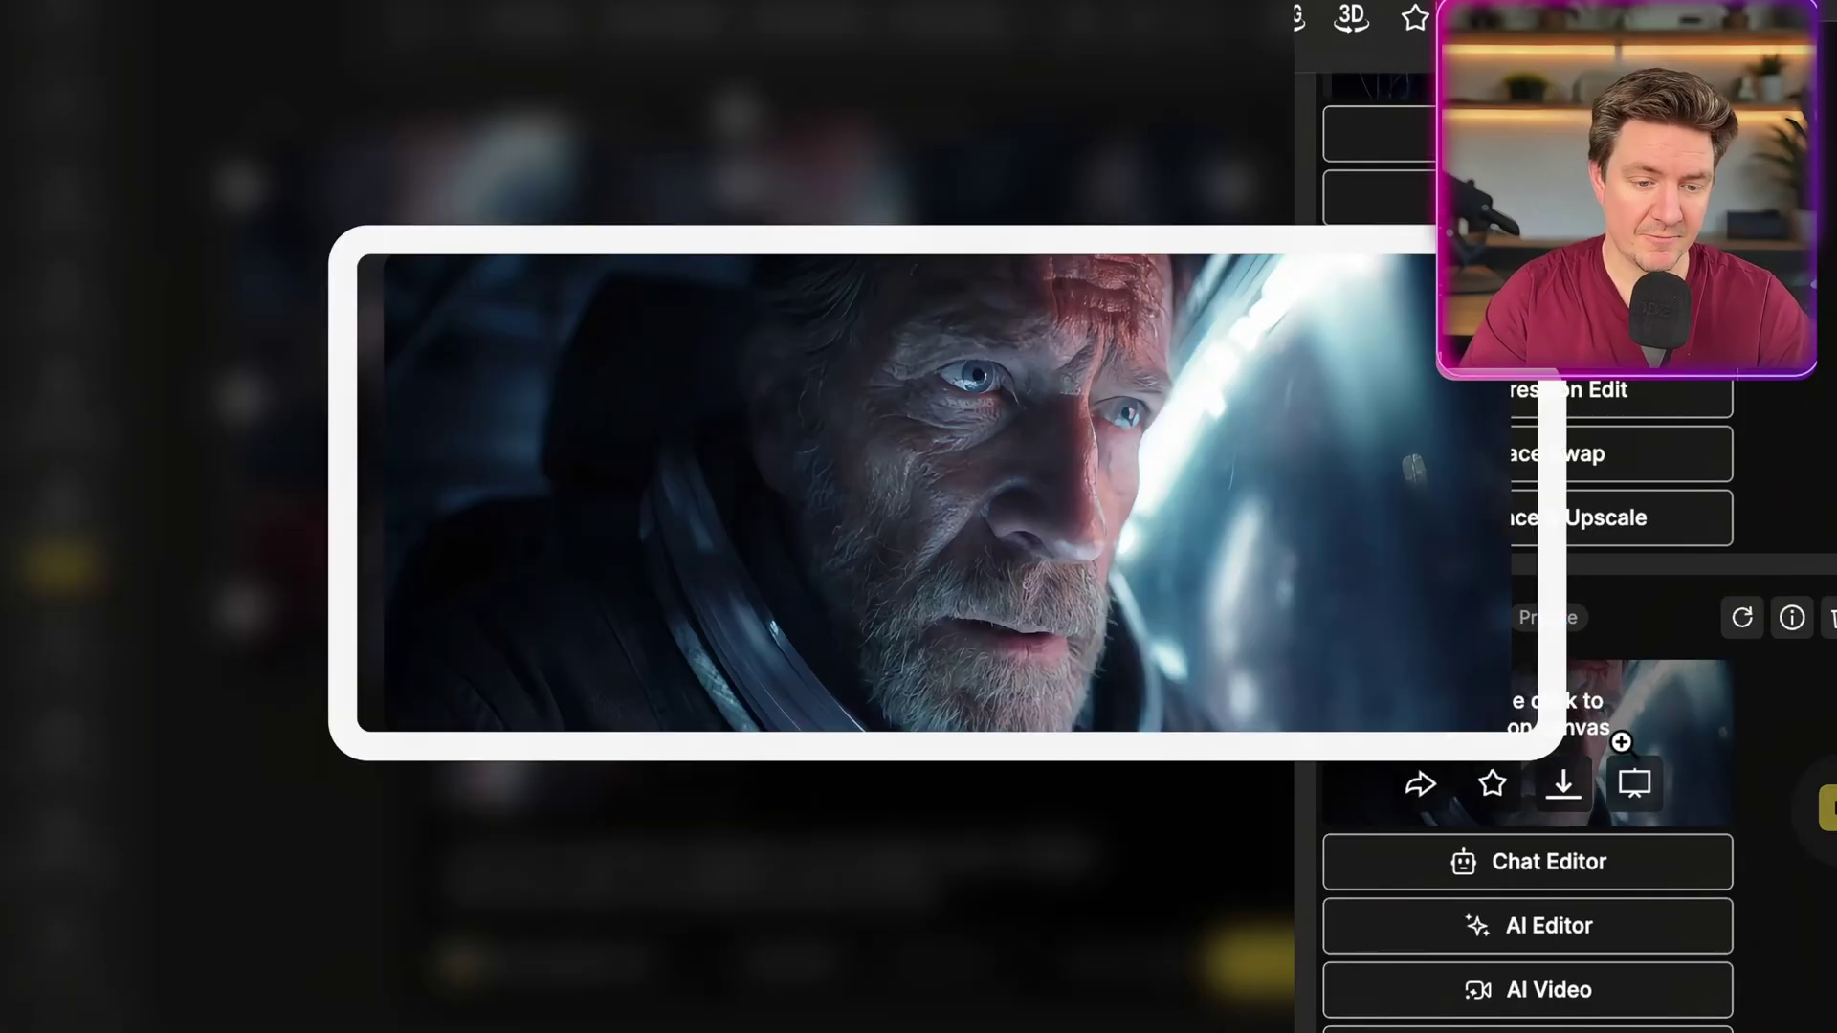
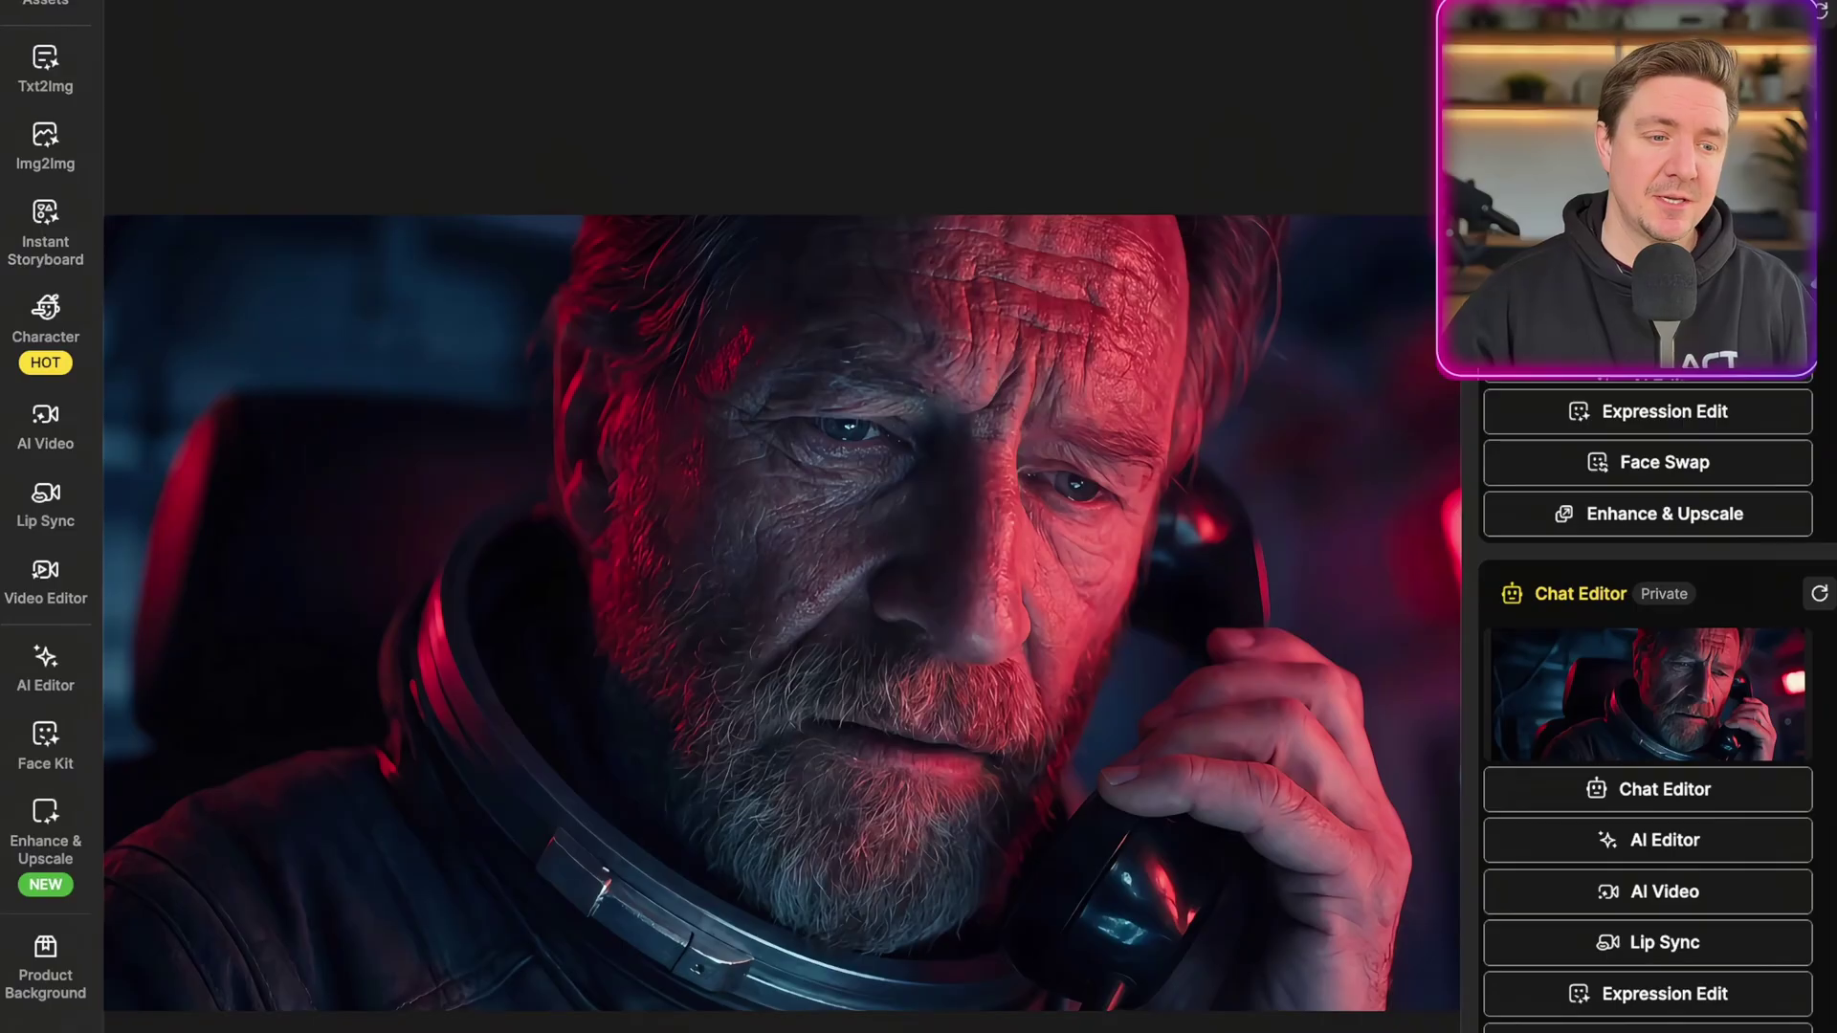
Step: Start an AI video from the red-lit close-up of the man on the phone, using the Google Veo 3 Fast model
click(1710, 899)
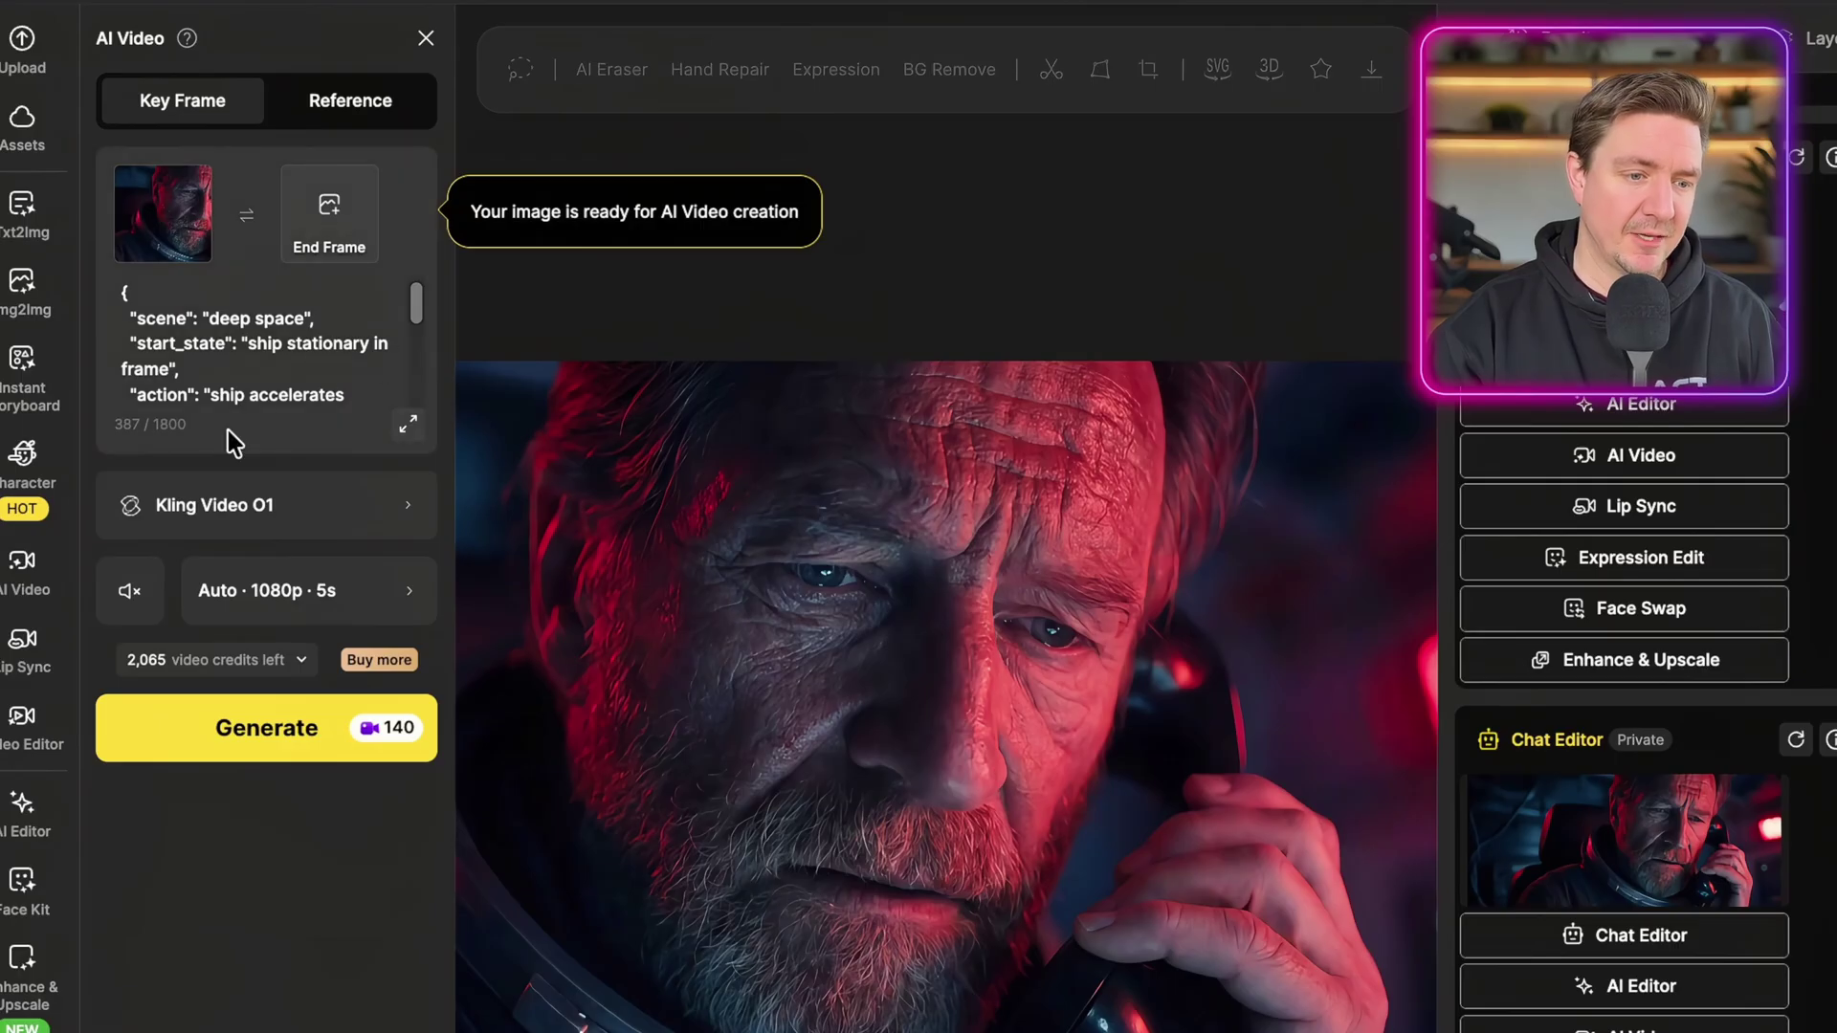
click(294, 524)
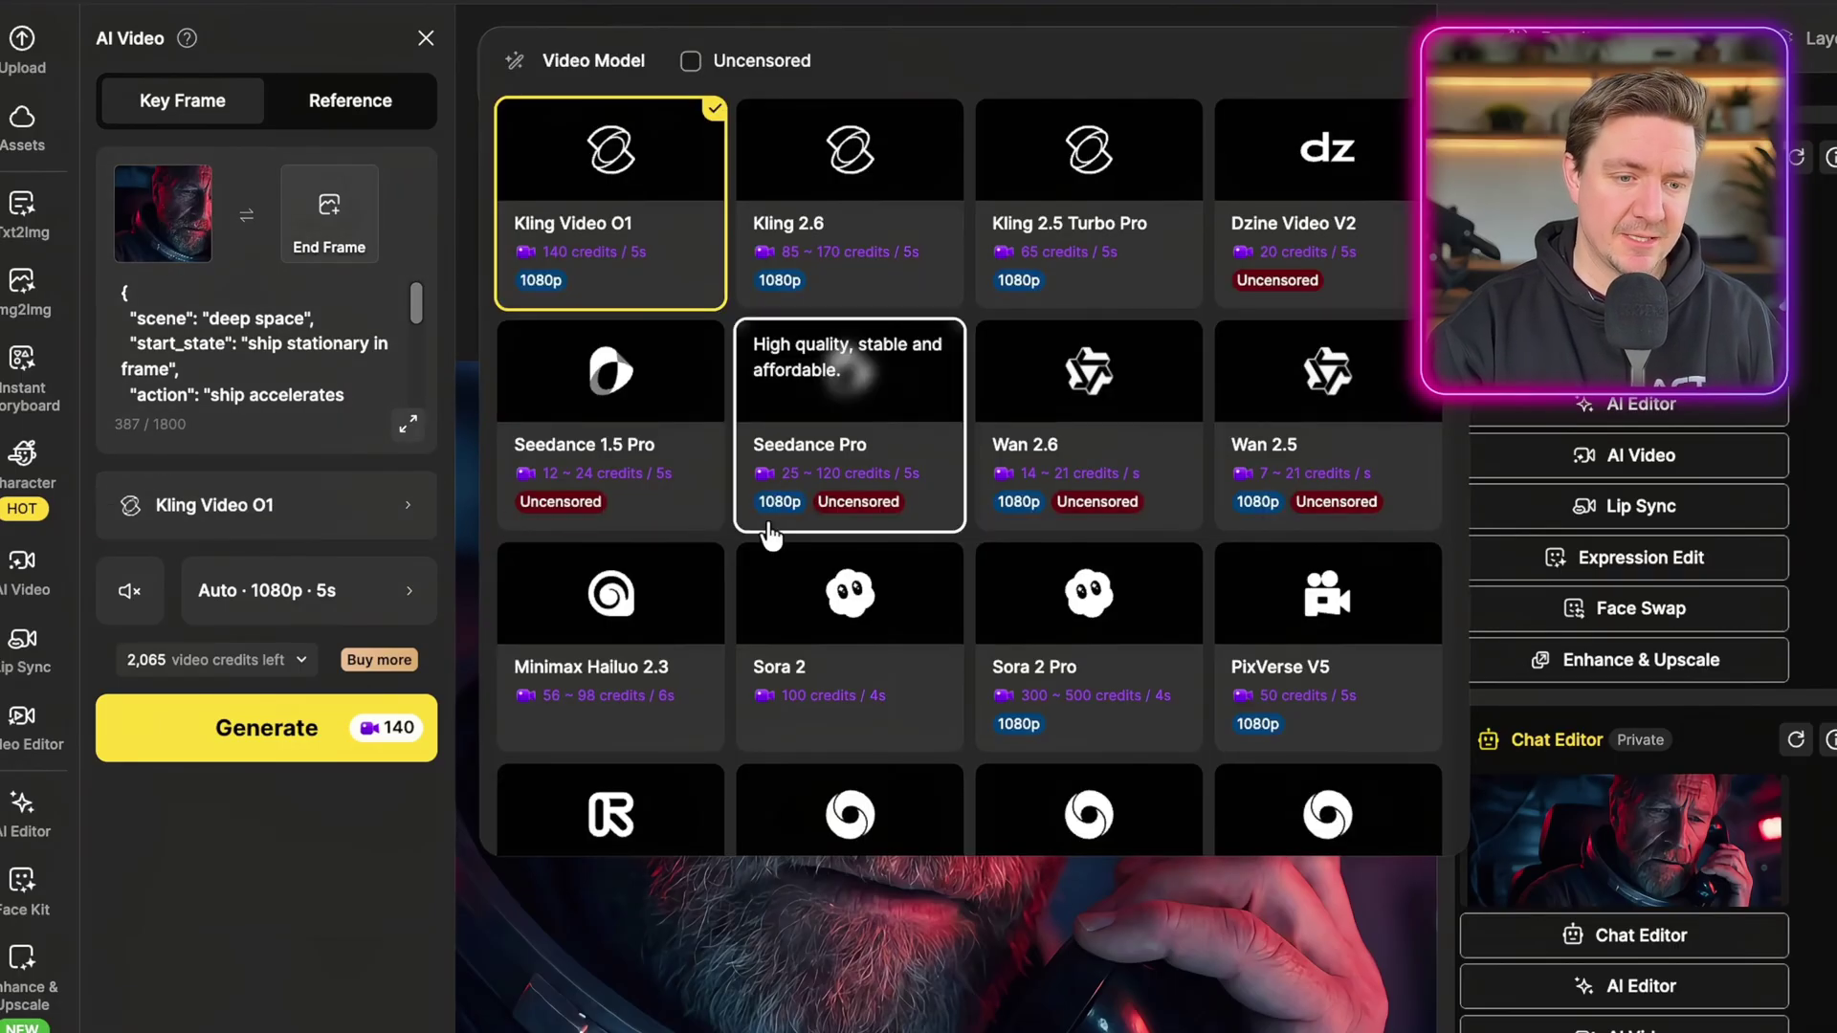
scroll(770, 535, down, 2)
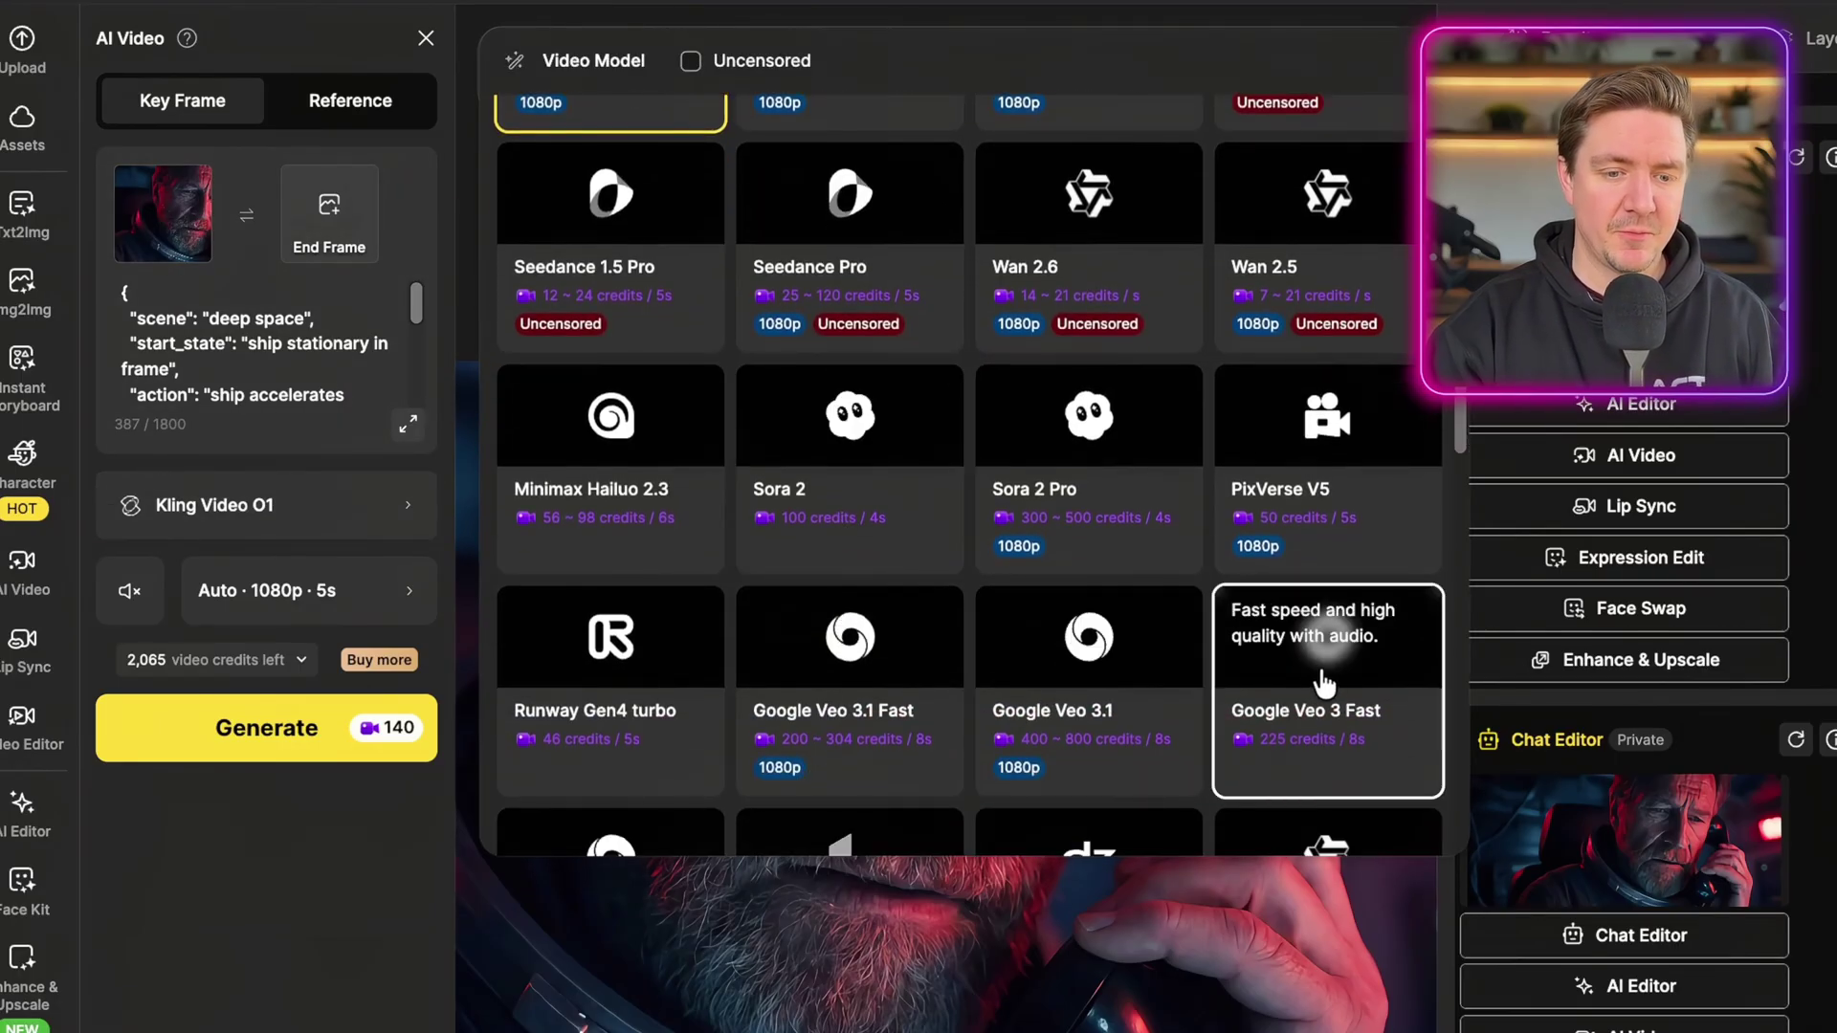
click(1328, 685)
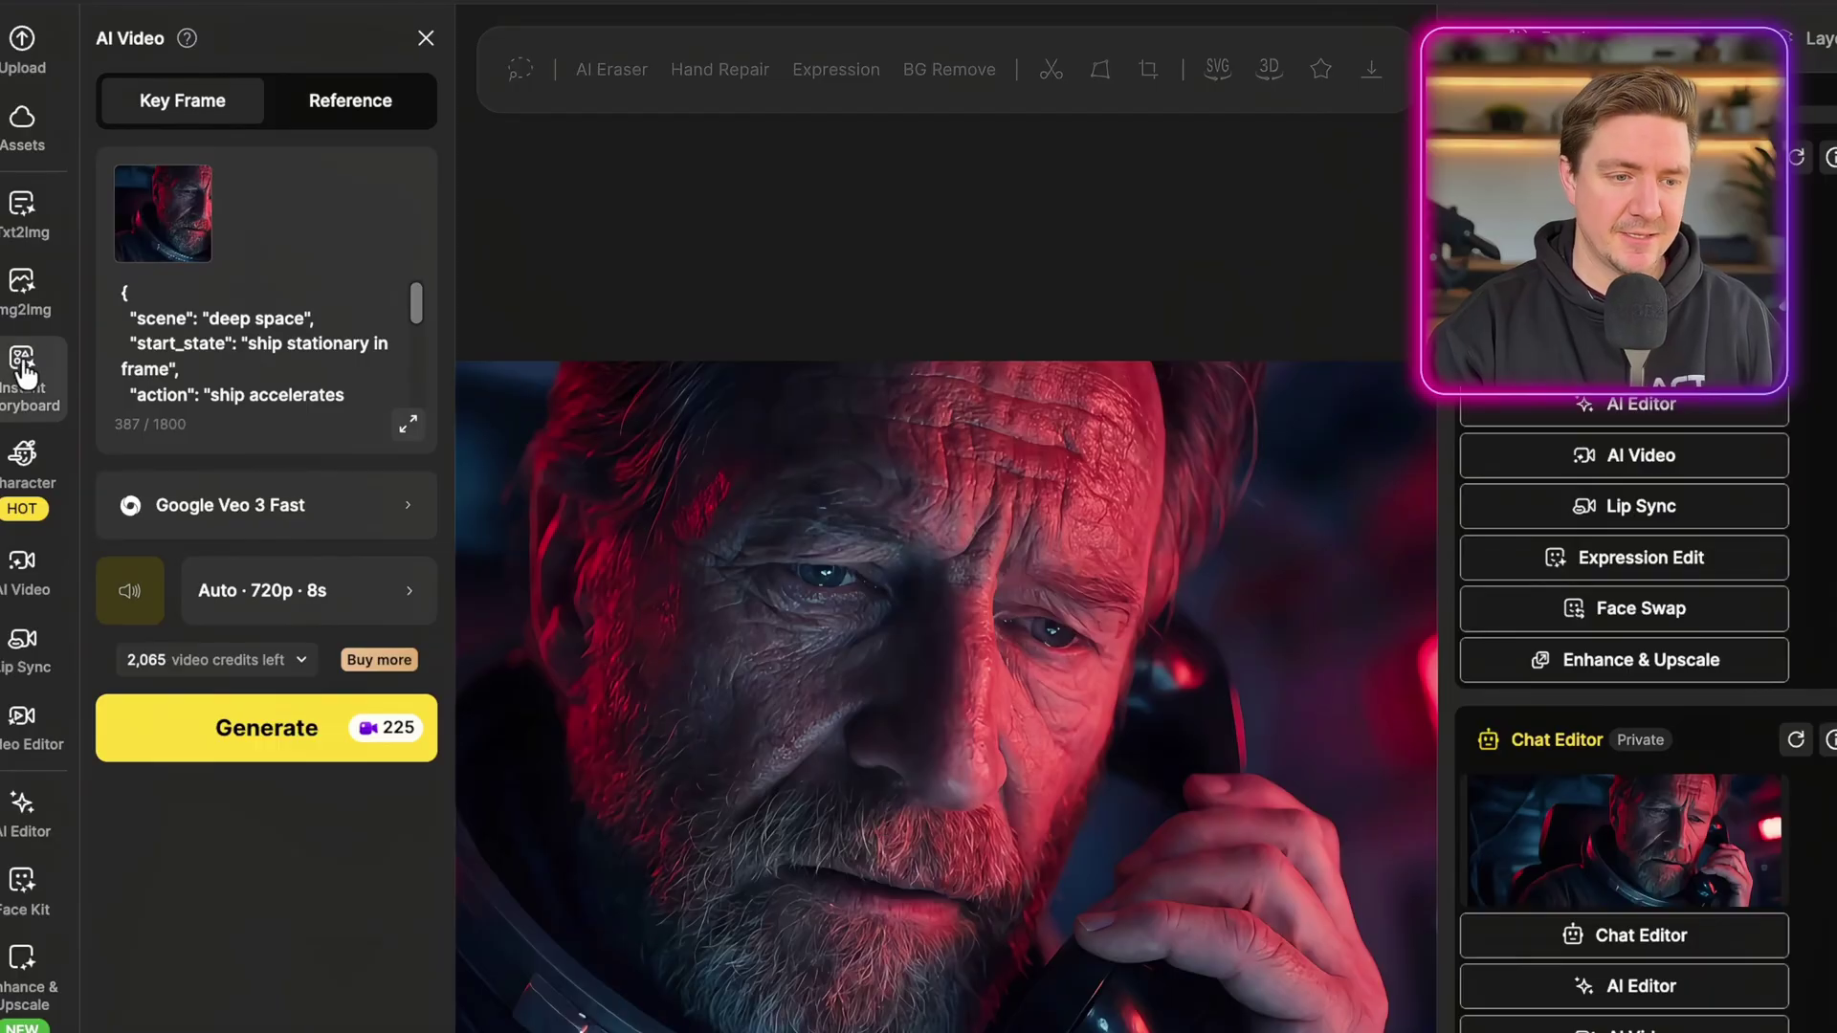
Step: Replace the video prompt with "eyes slowly closing, exhaling once, processing the weight of the moment"
click(197, 344)
key(ctrl+a)
key(BackSpace)
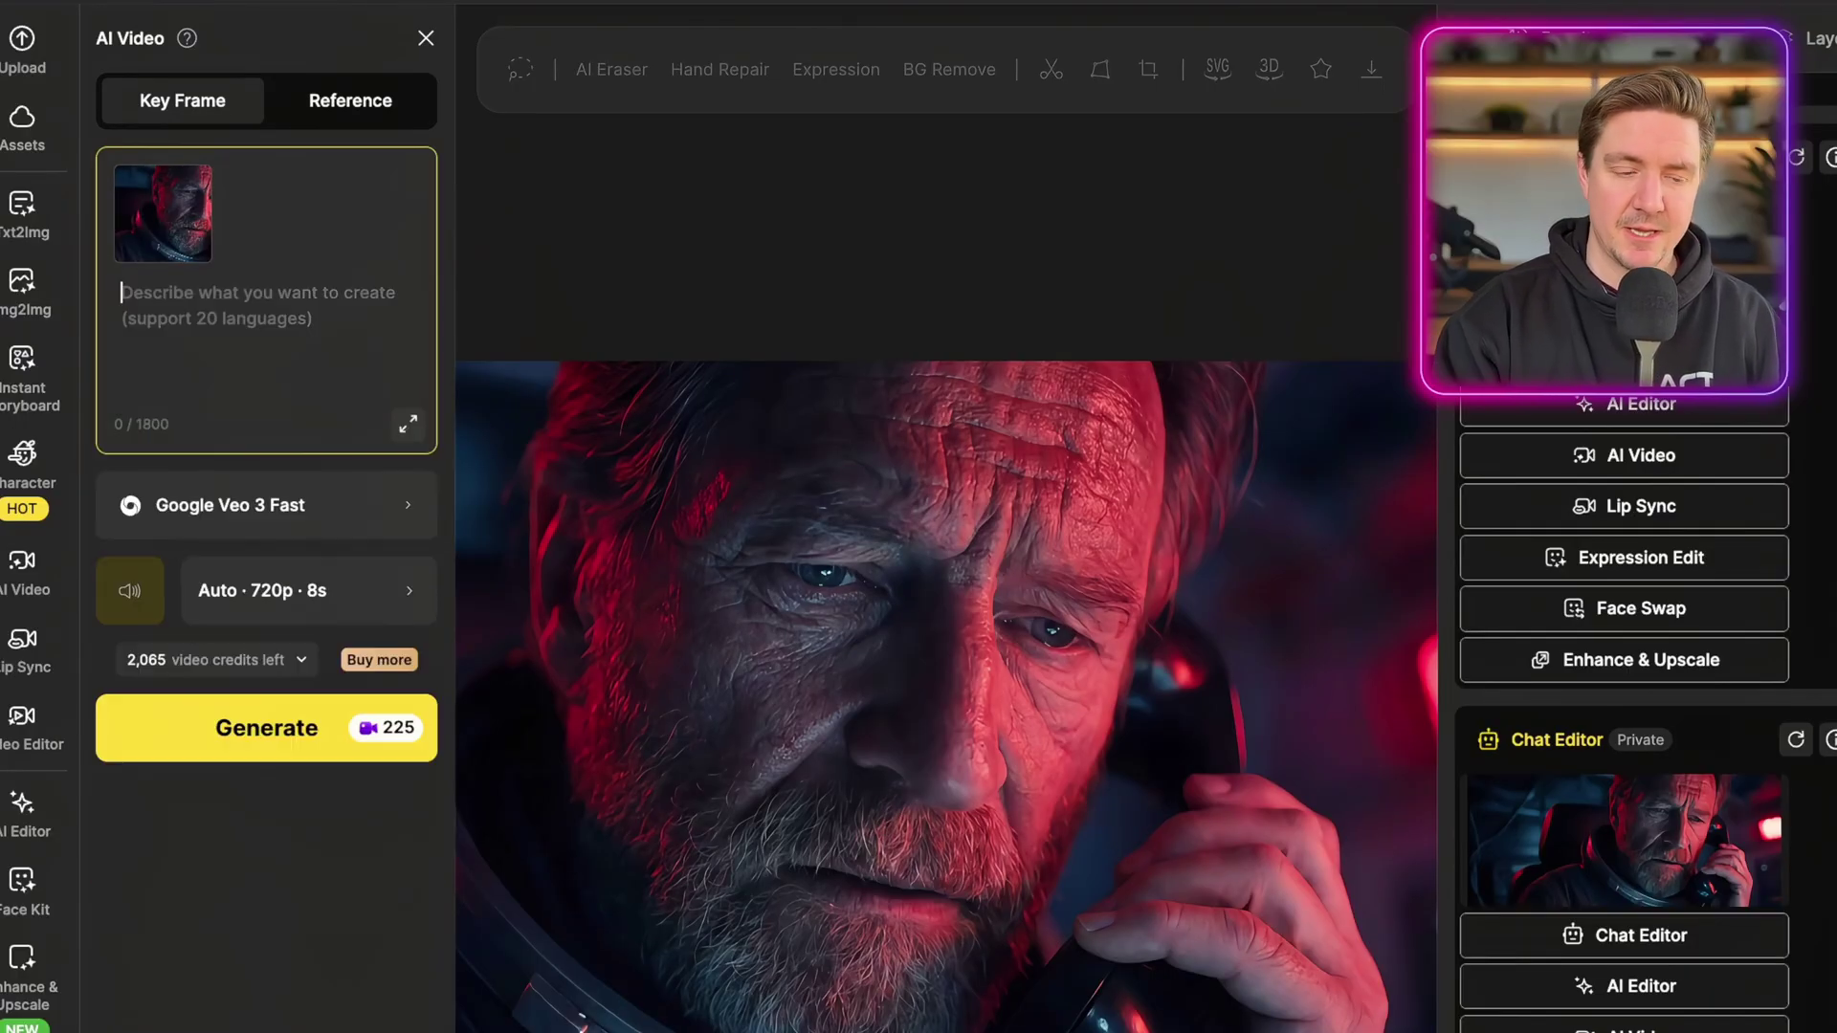
text(eyes slowly closing, exhaling once, processing the weight of the moment)
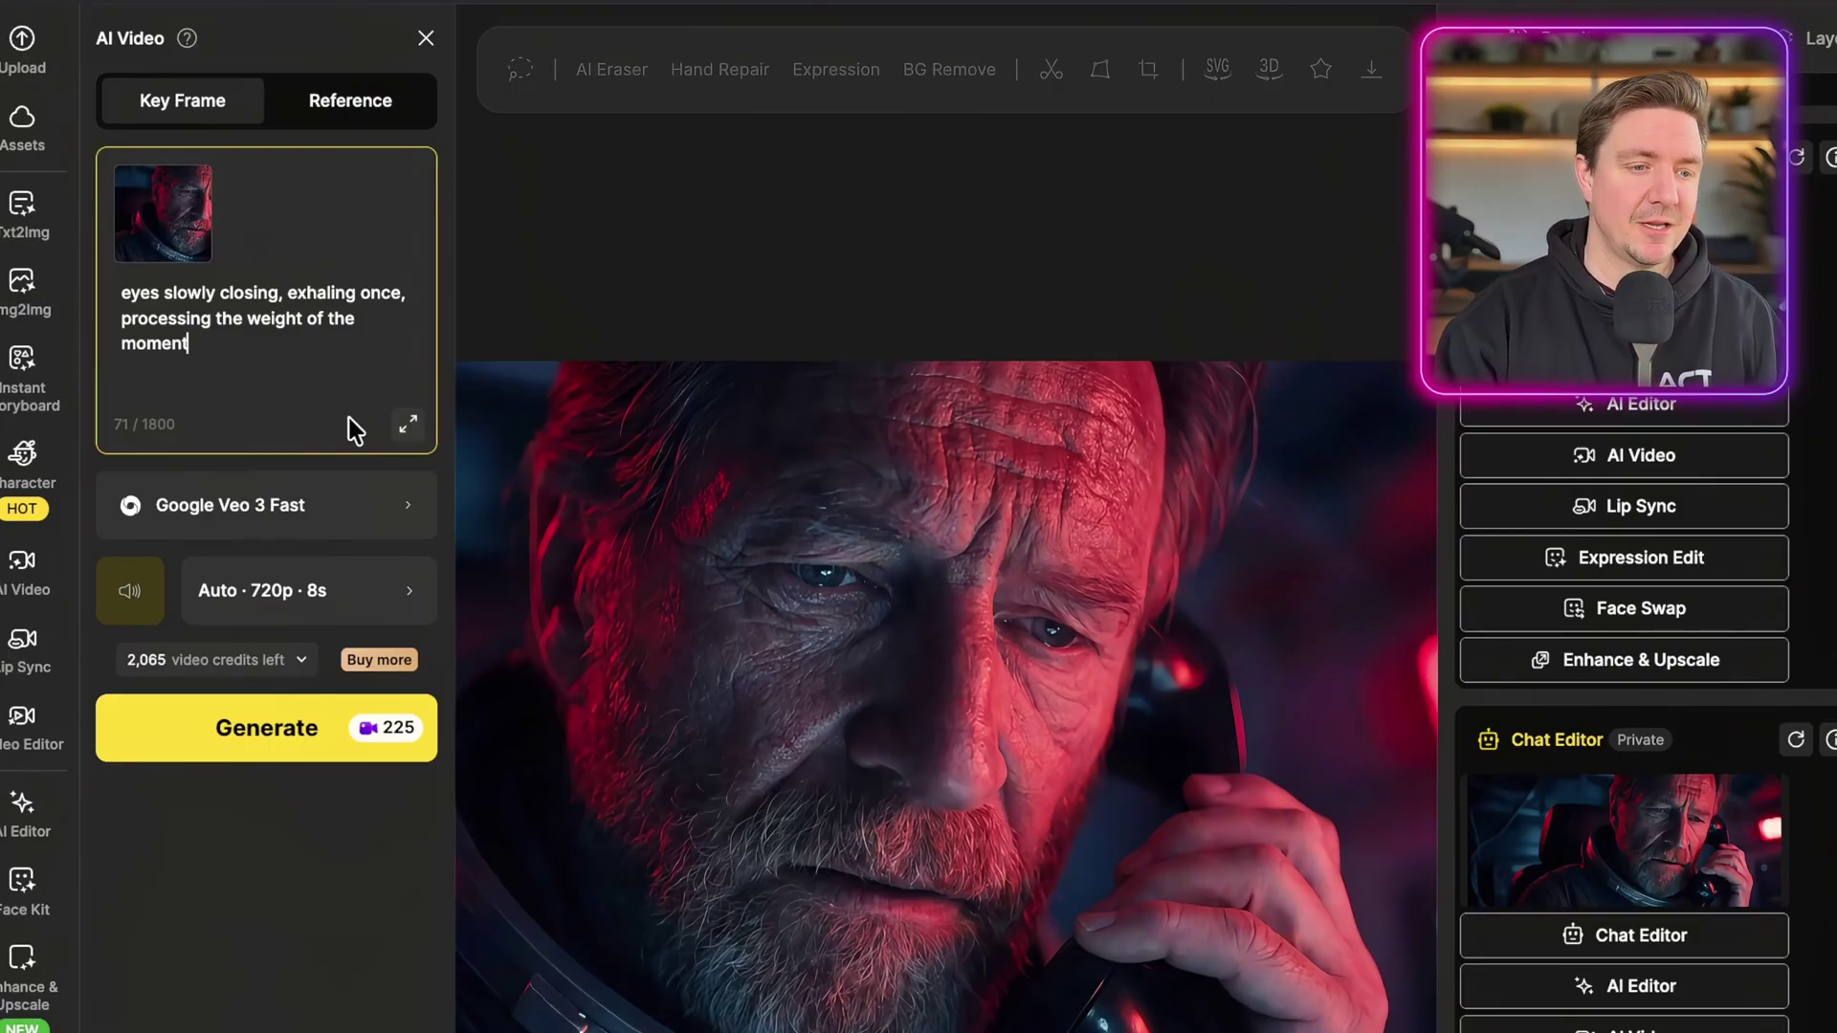
Step: Examine the available video models and their credit costs, and open the video's output settings
click(376, 525)
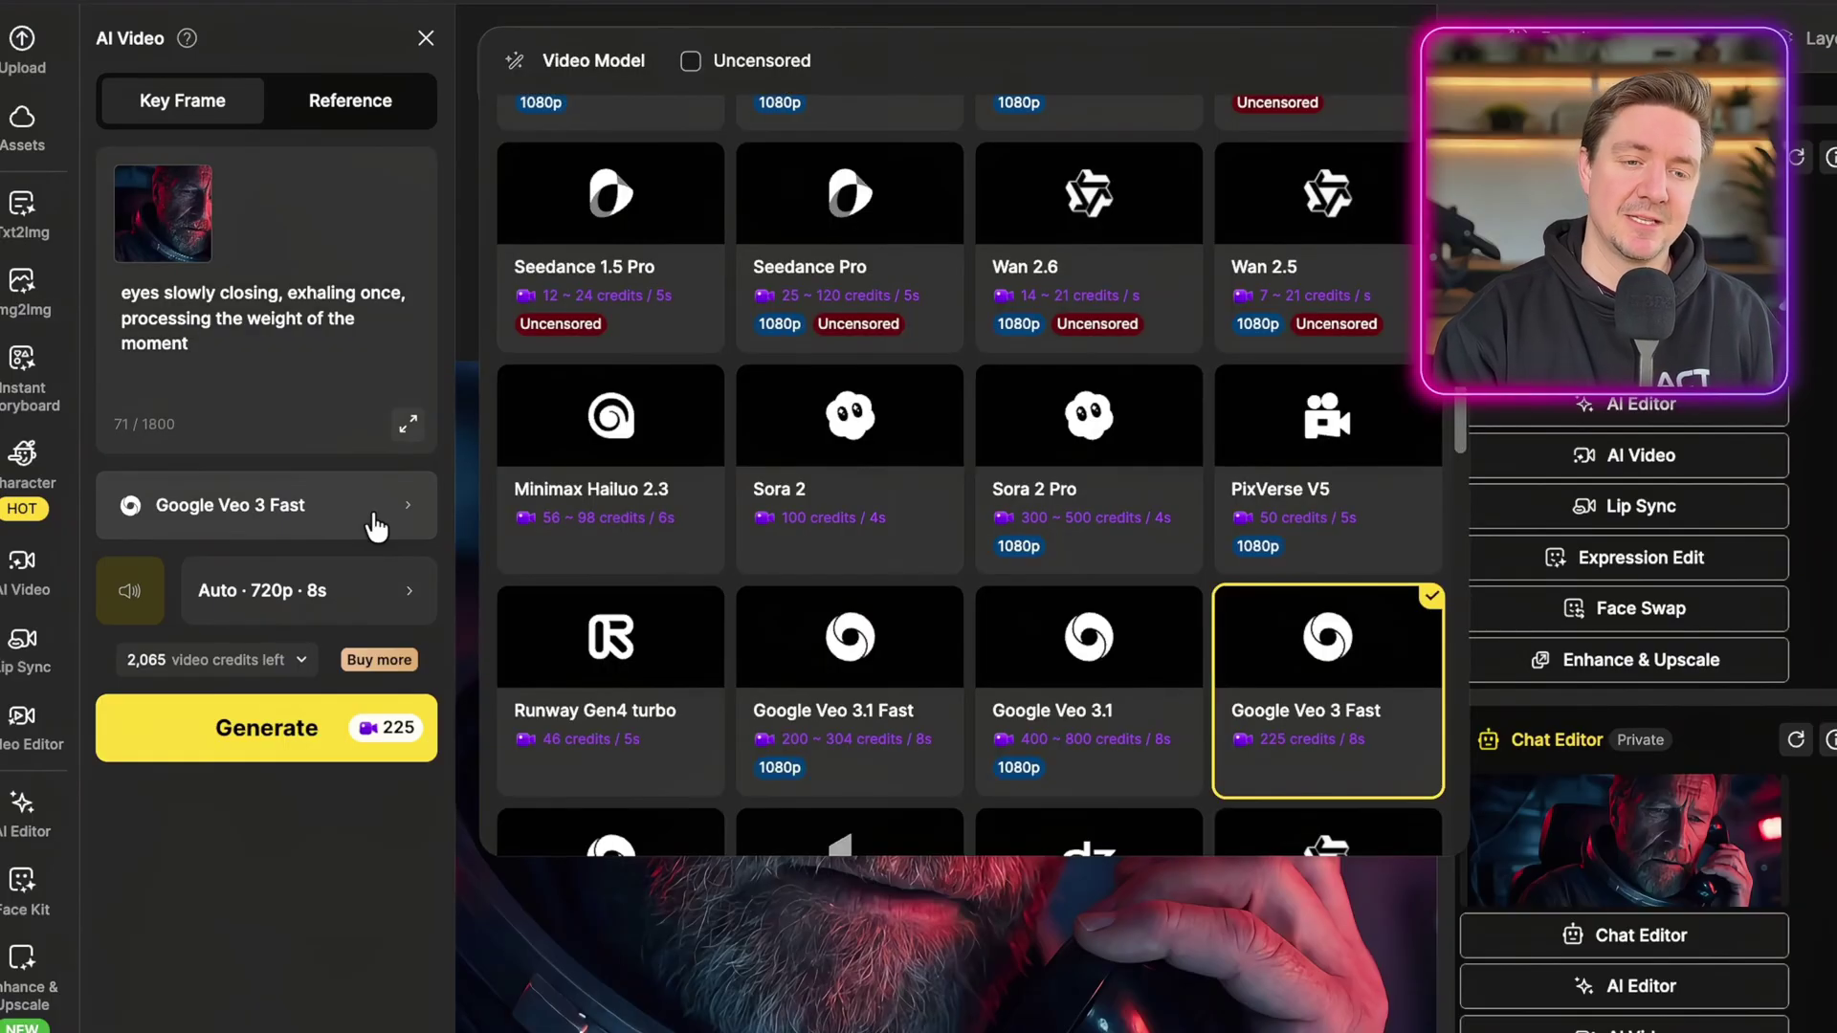
scroll(986, 564, up, 2)
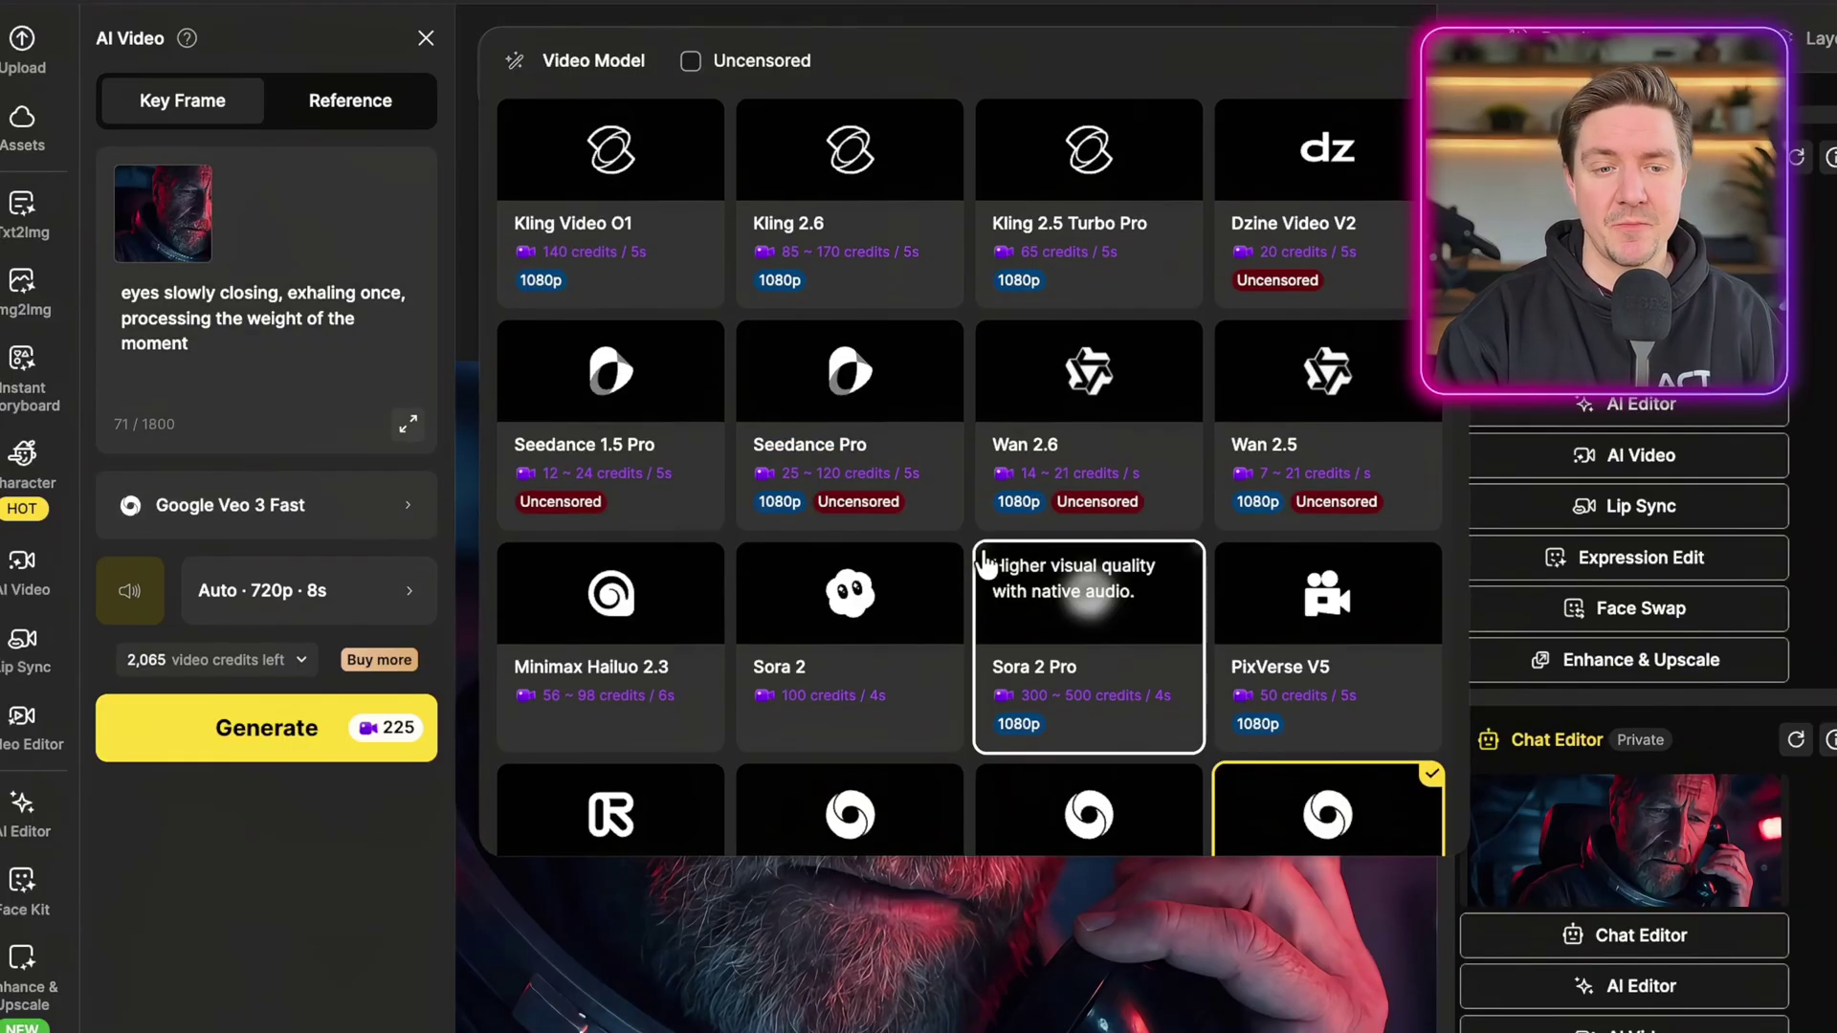
scroll(985, 564, down, 2)
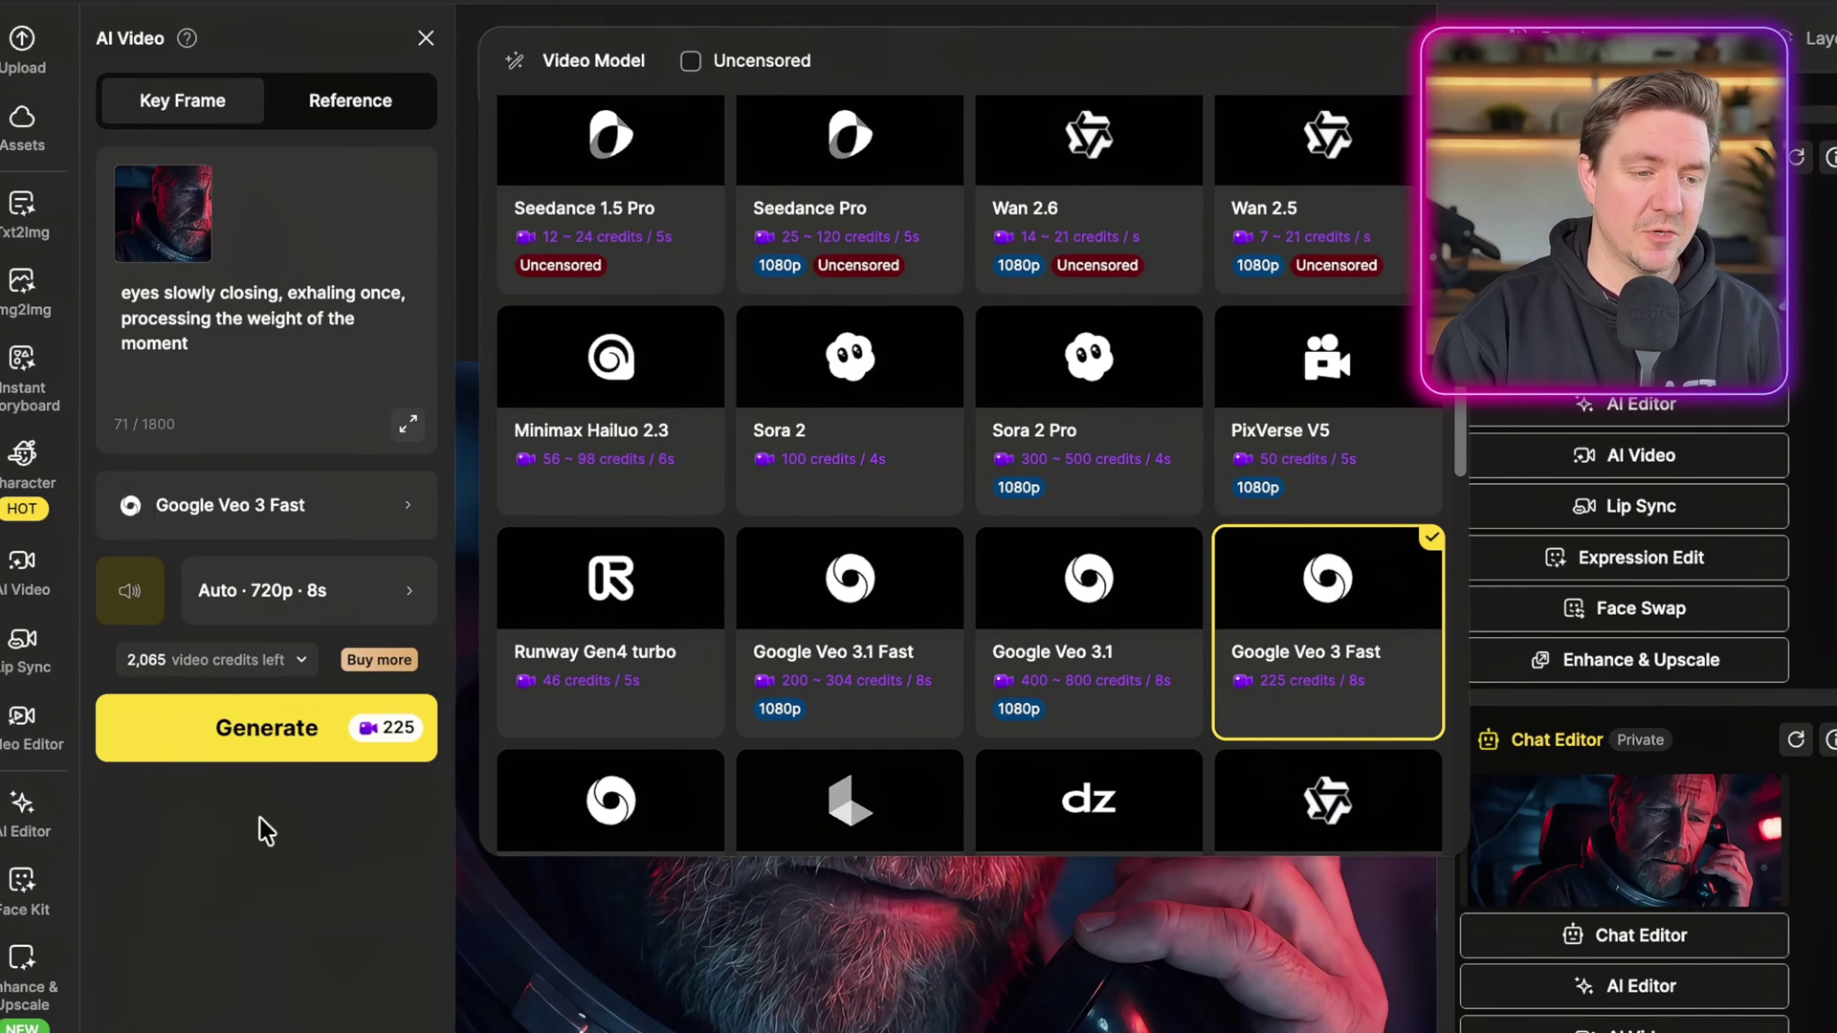
click(370, 611)
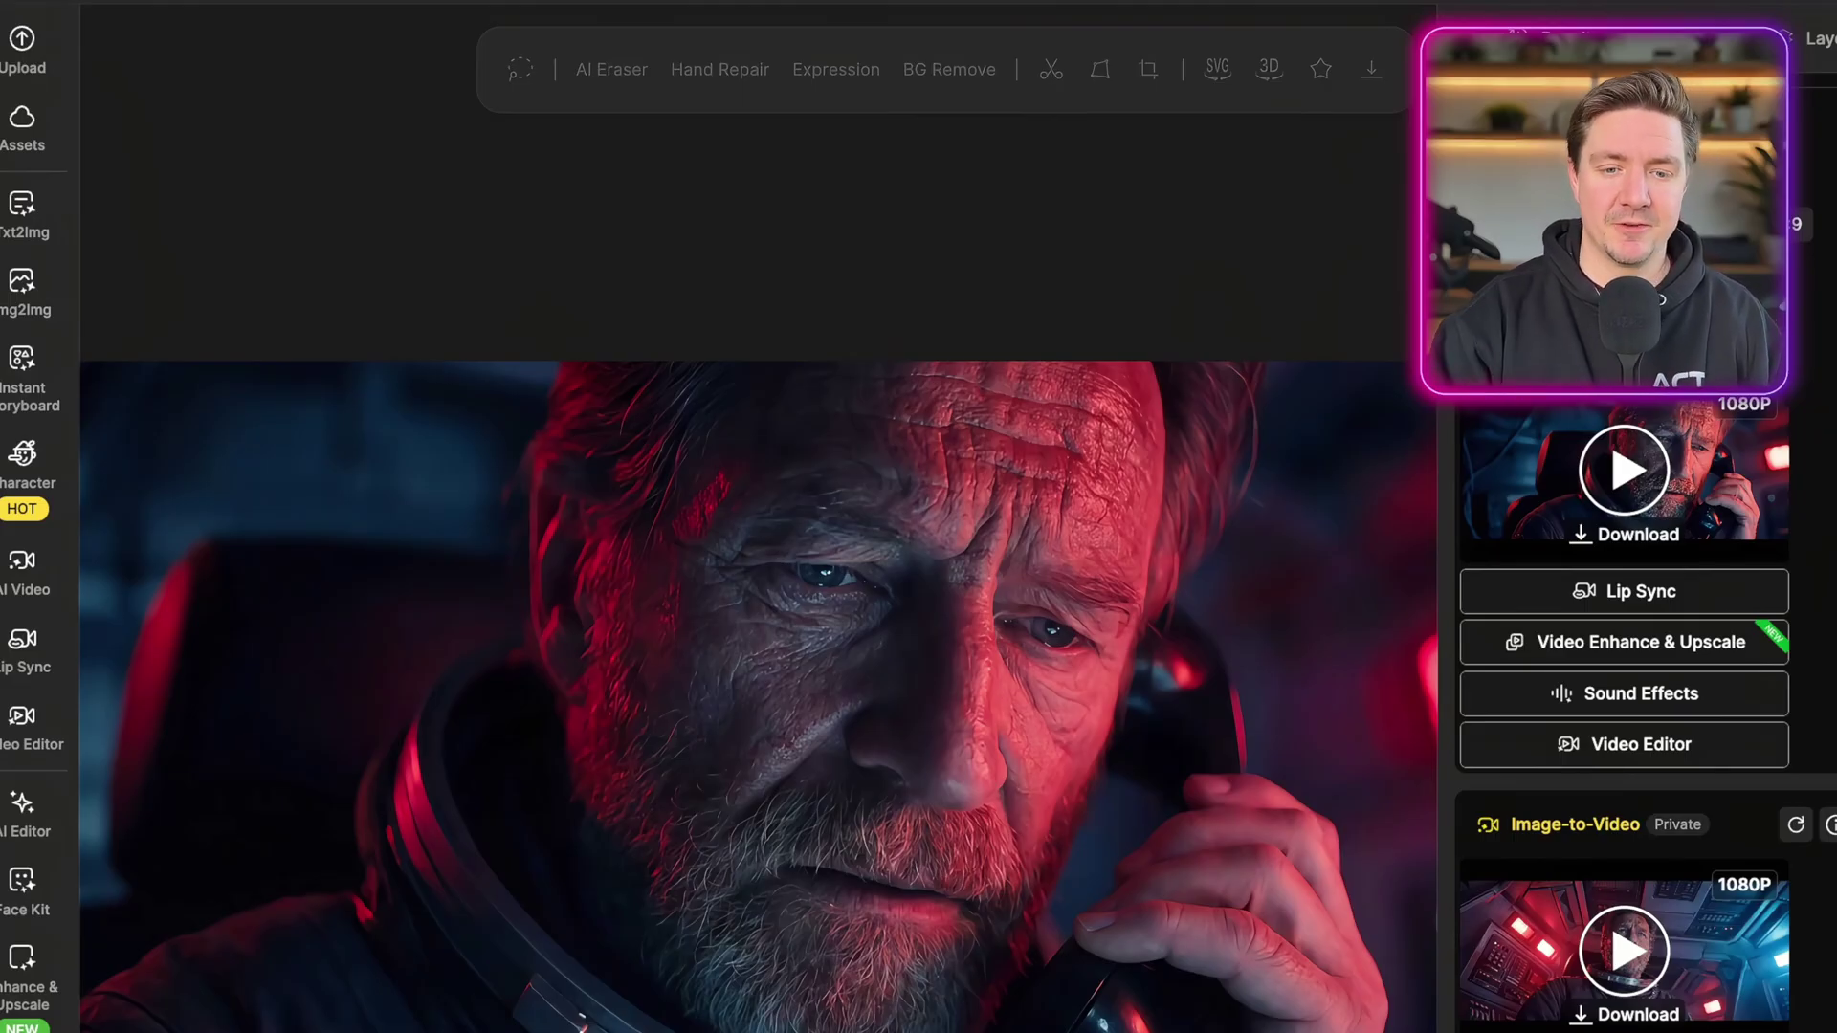
Step: Examine the prompts, video models and settings used for the generated Image-to-Video results
click(1830, 824)
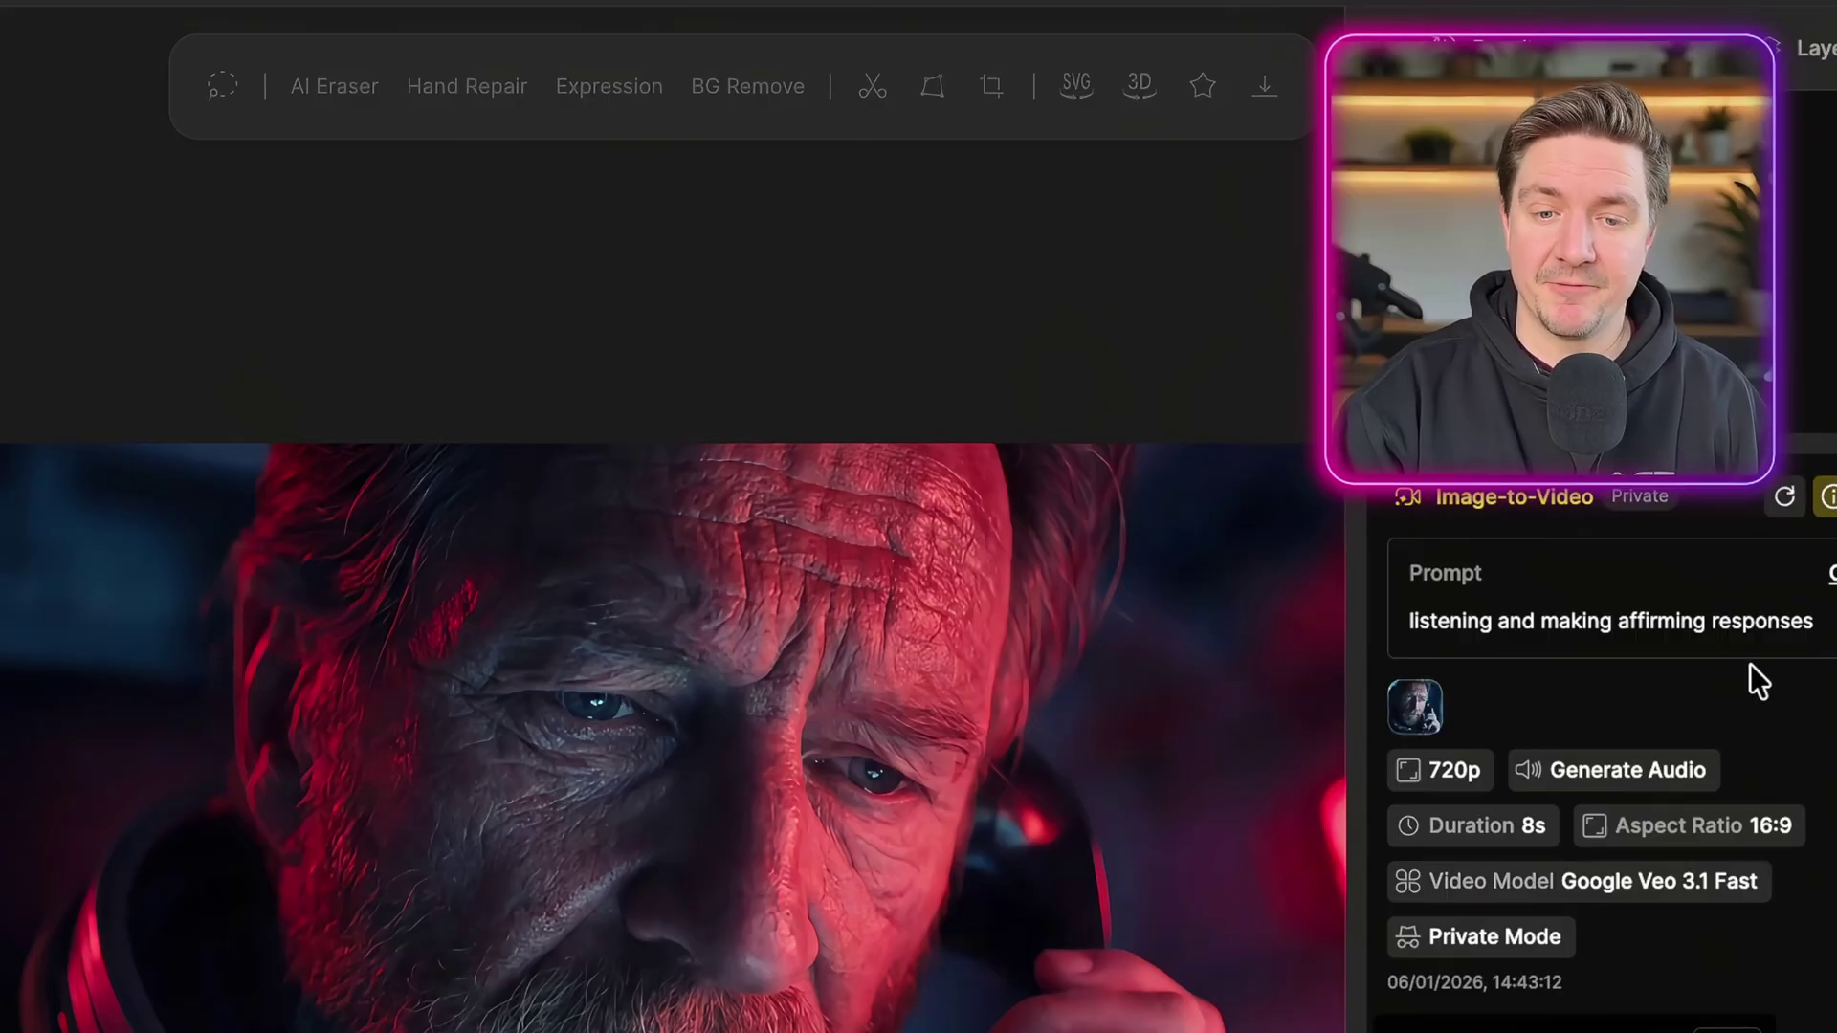
scroll(1804, 709, up, 5)
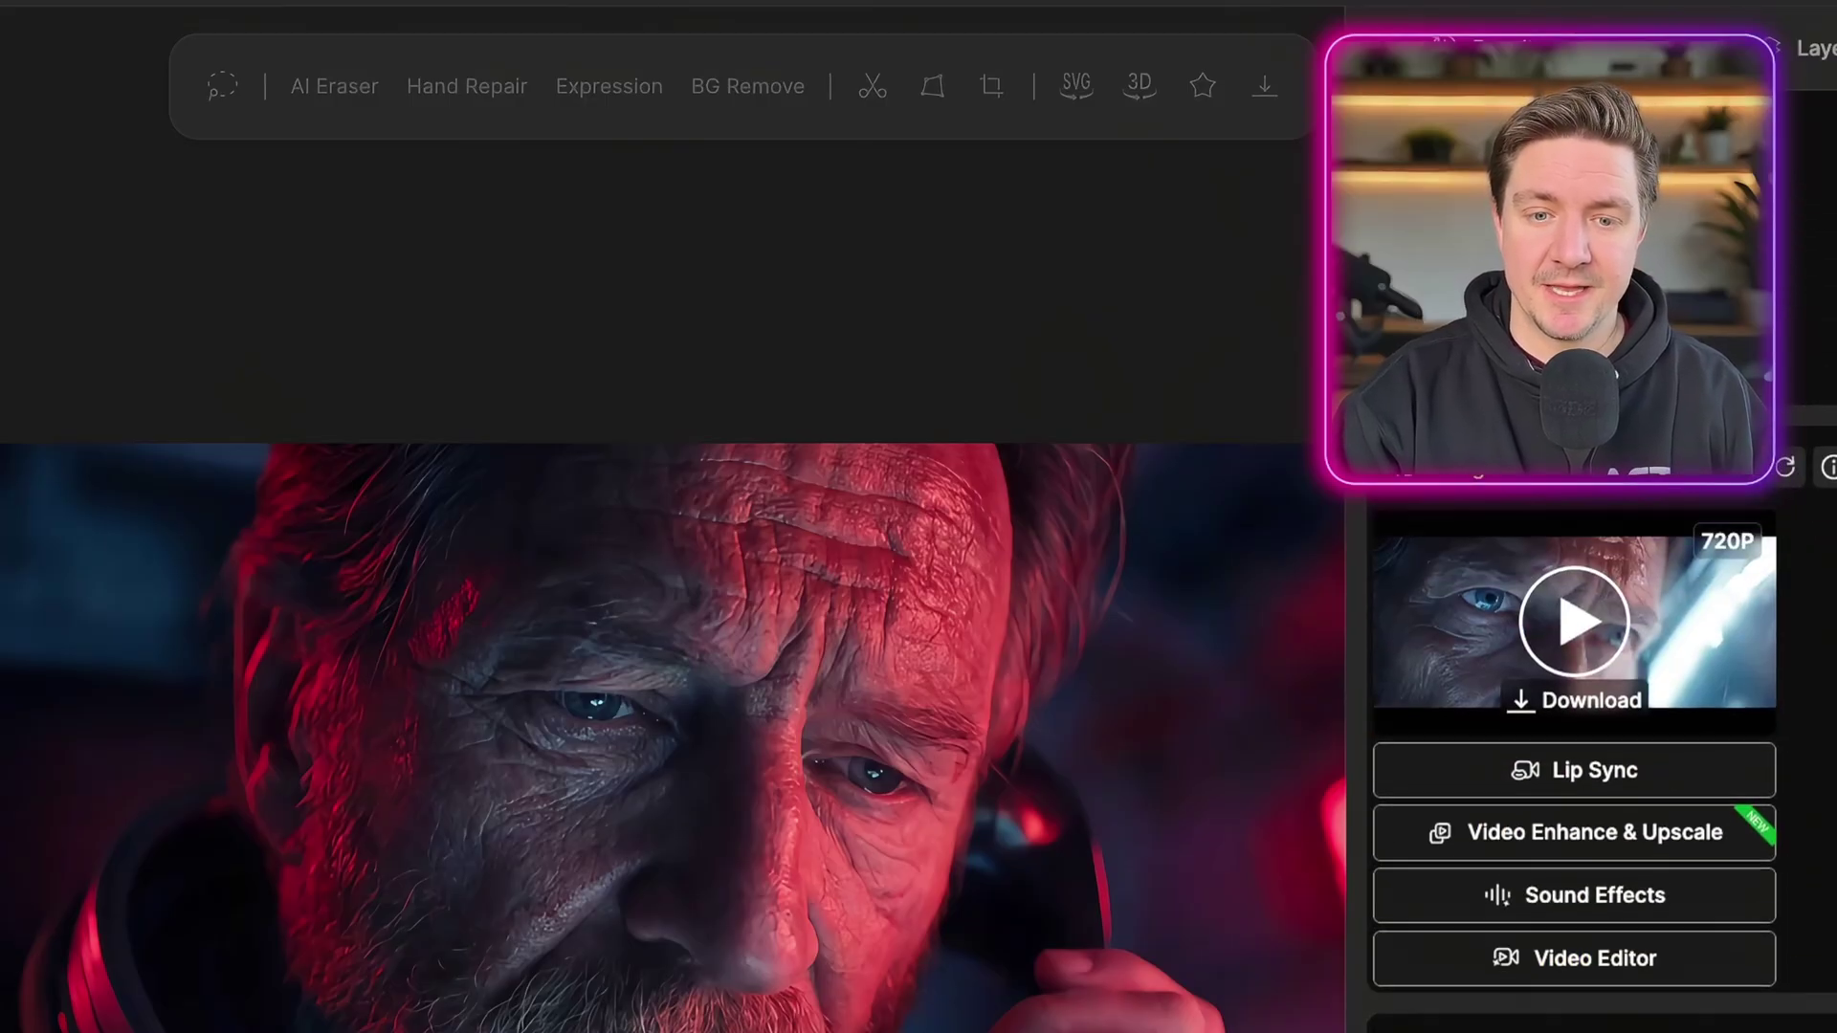
click(1828, 486)
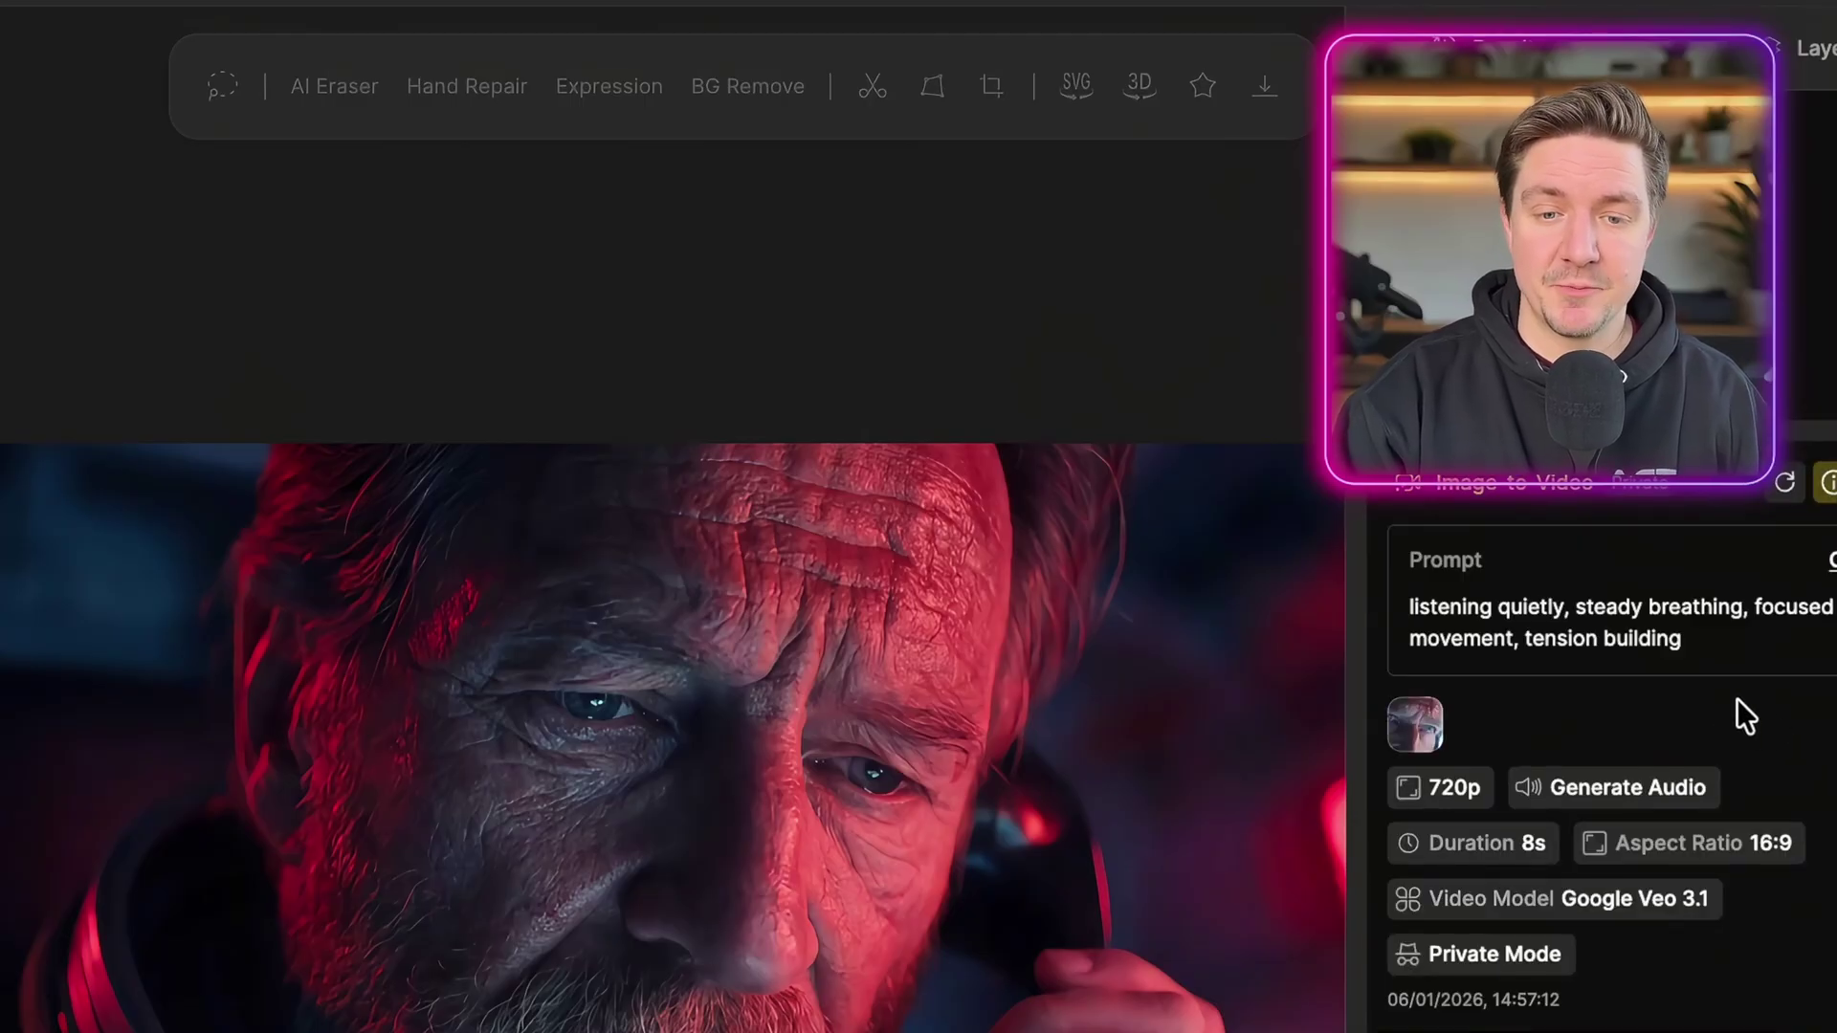
scroll(1804, 717, up, 5)
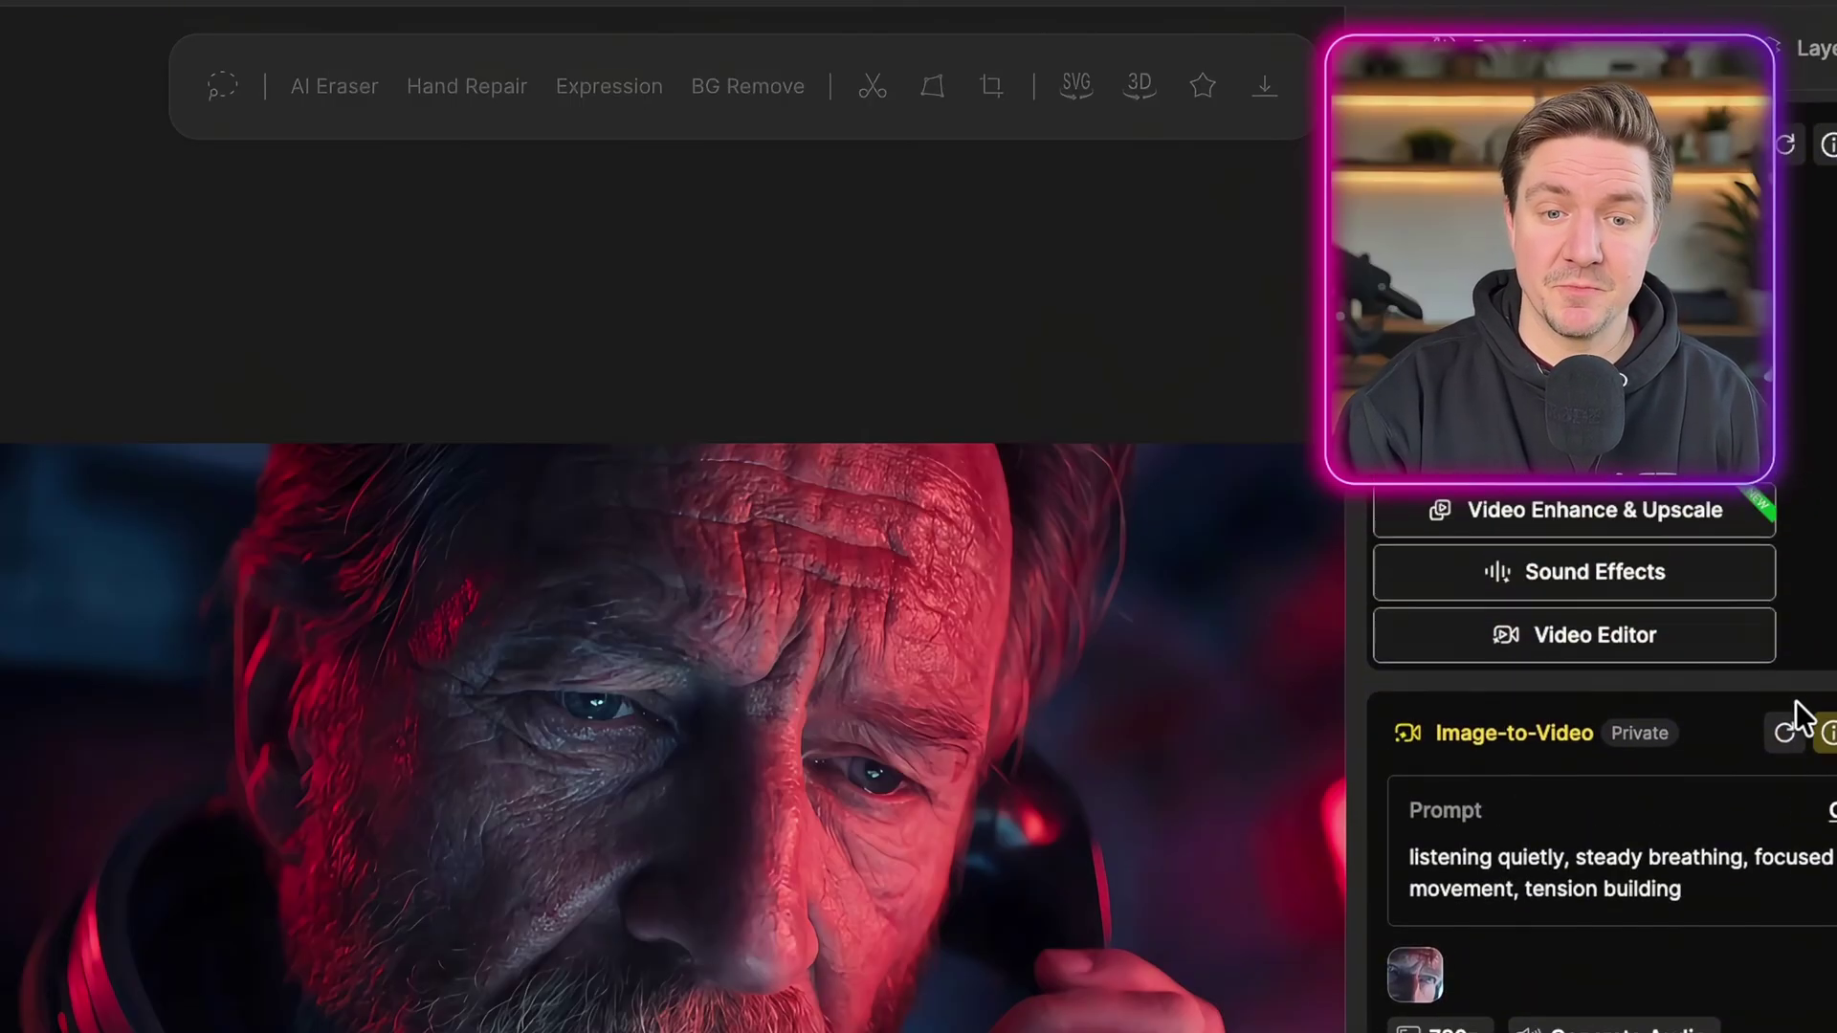
scroll(1604, 708, down, 6)
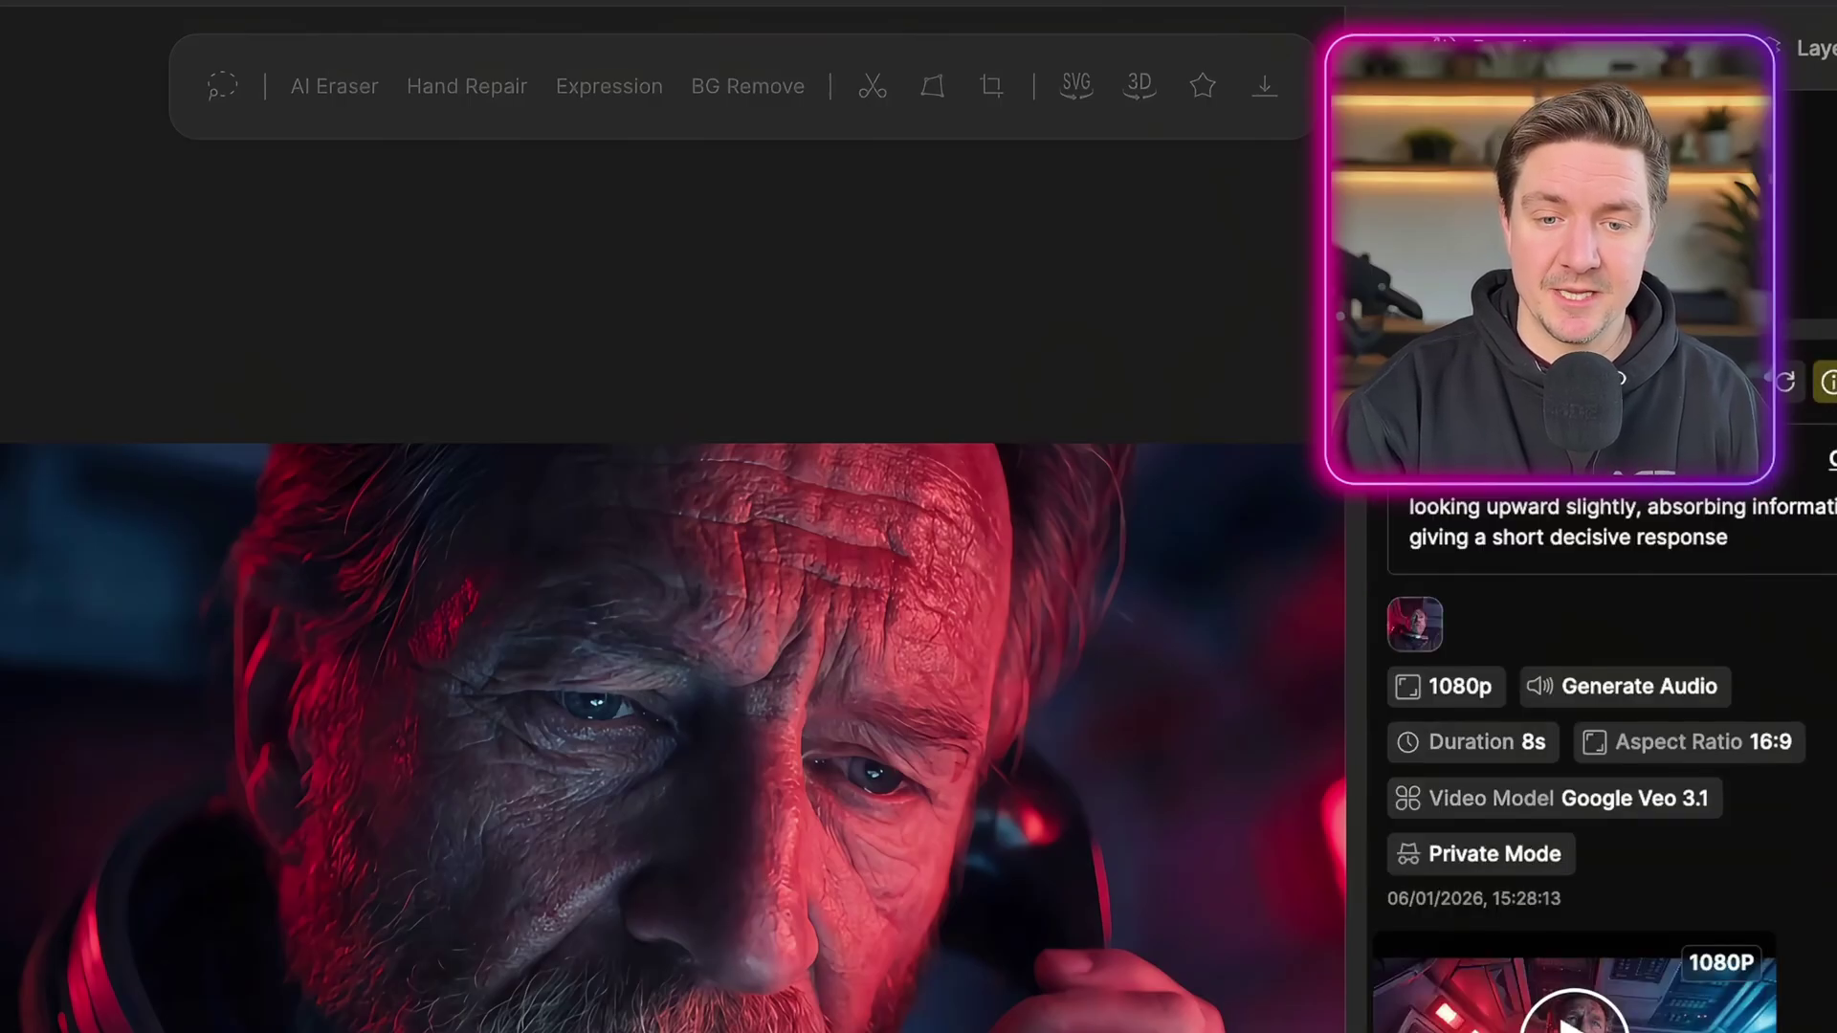
scroll(1605, 717, up, 8)
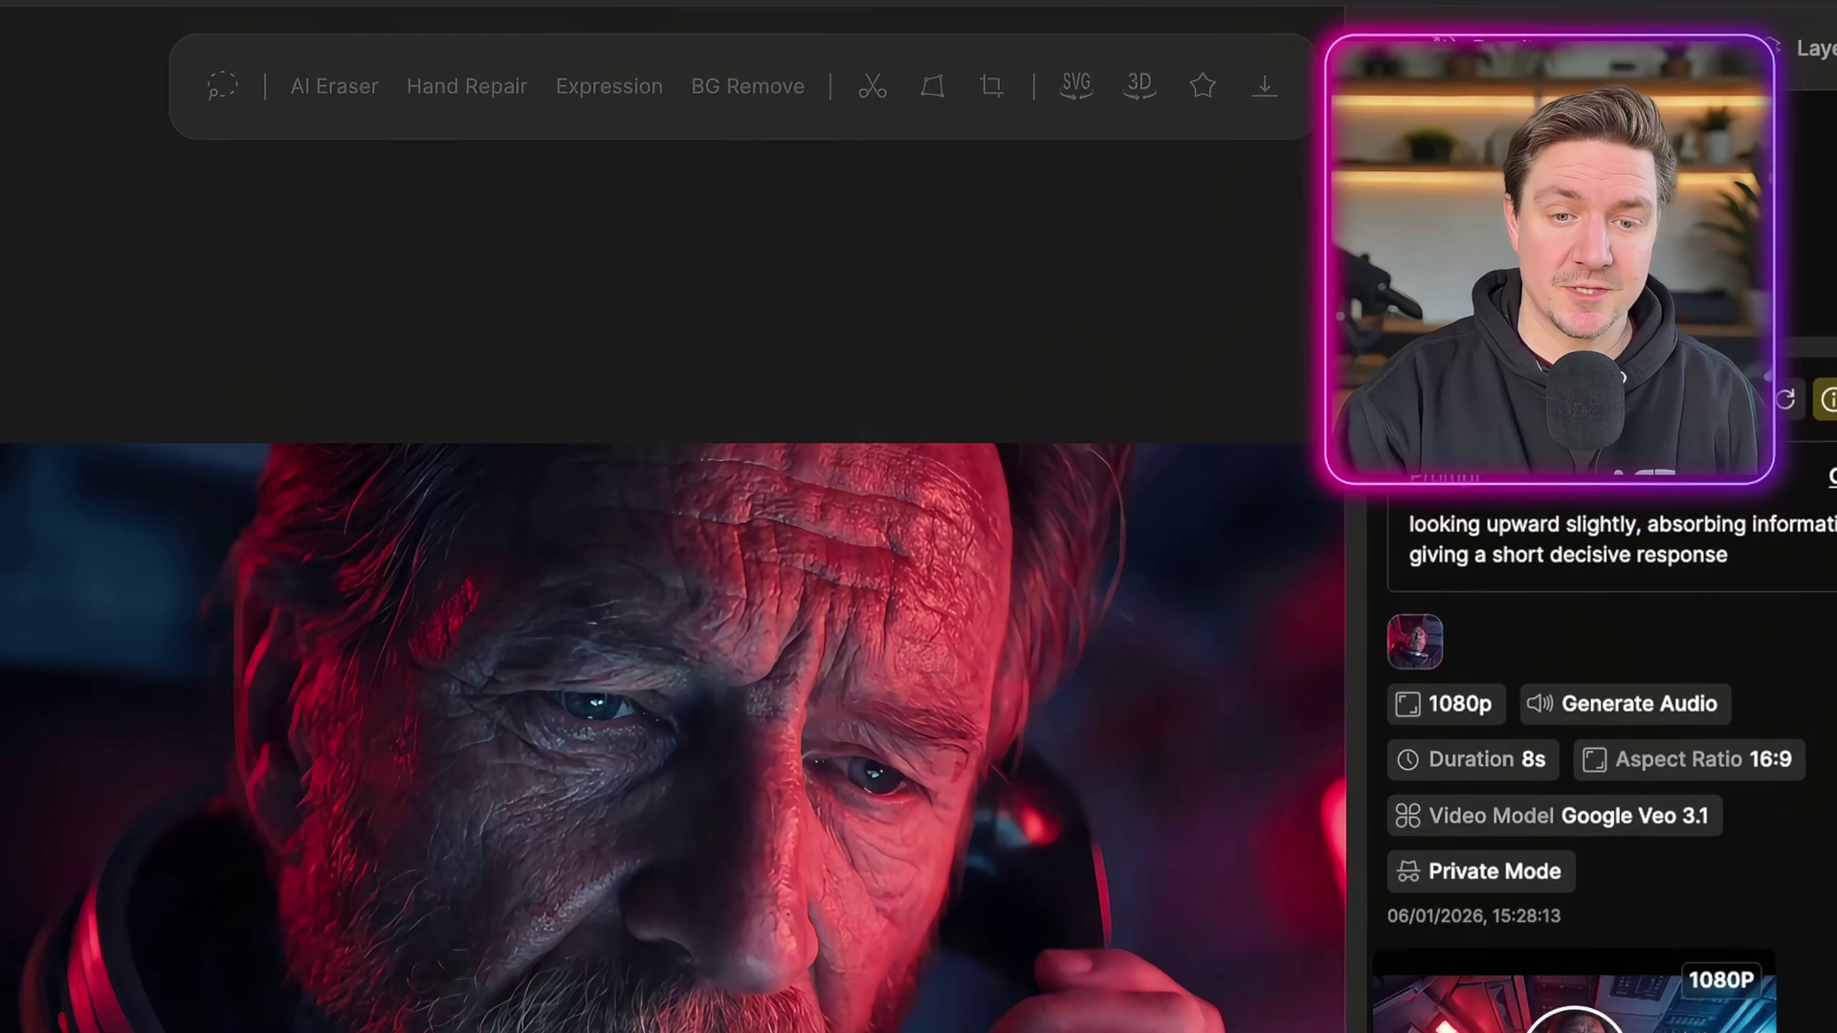
scroll(1604, 717, up, 2)
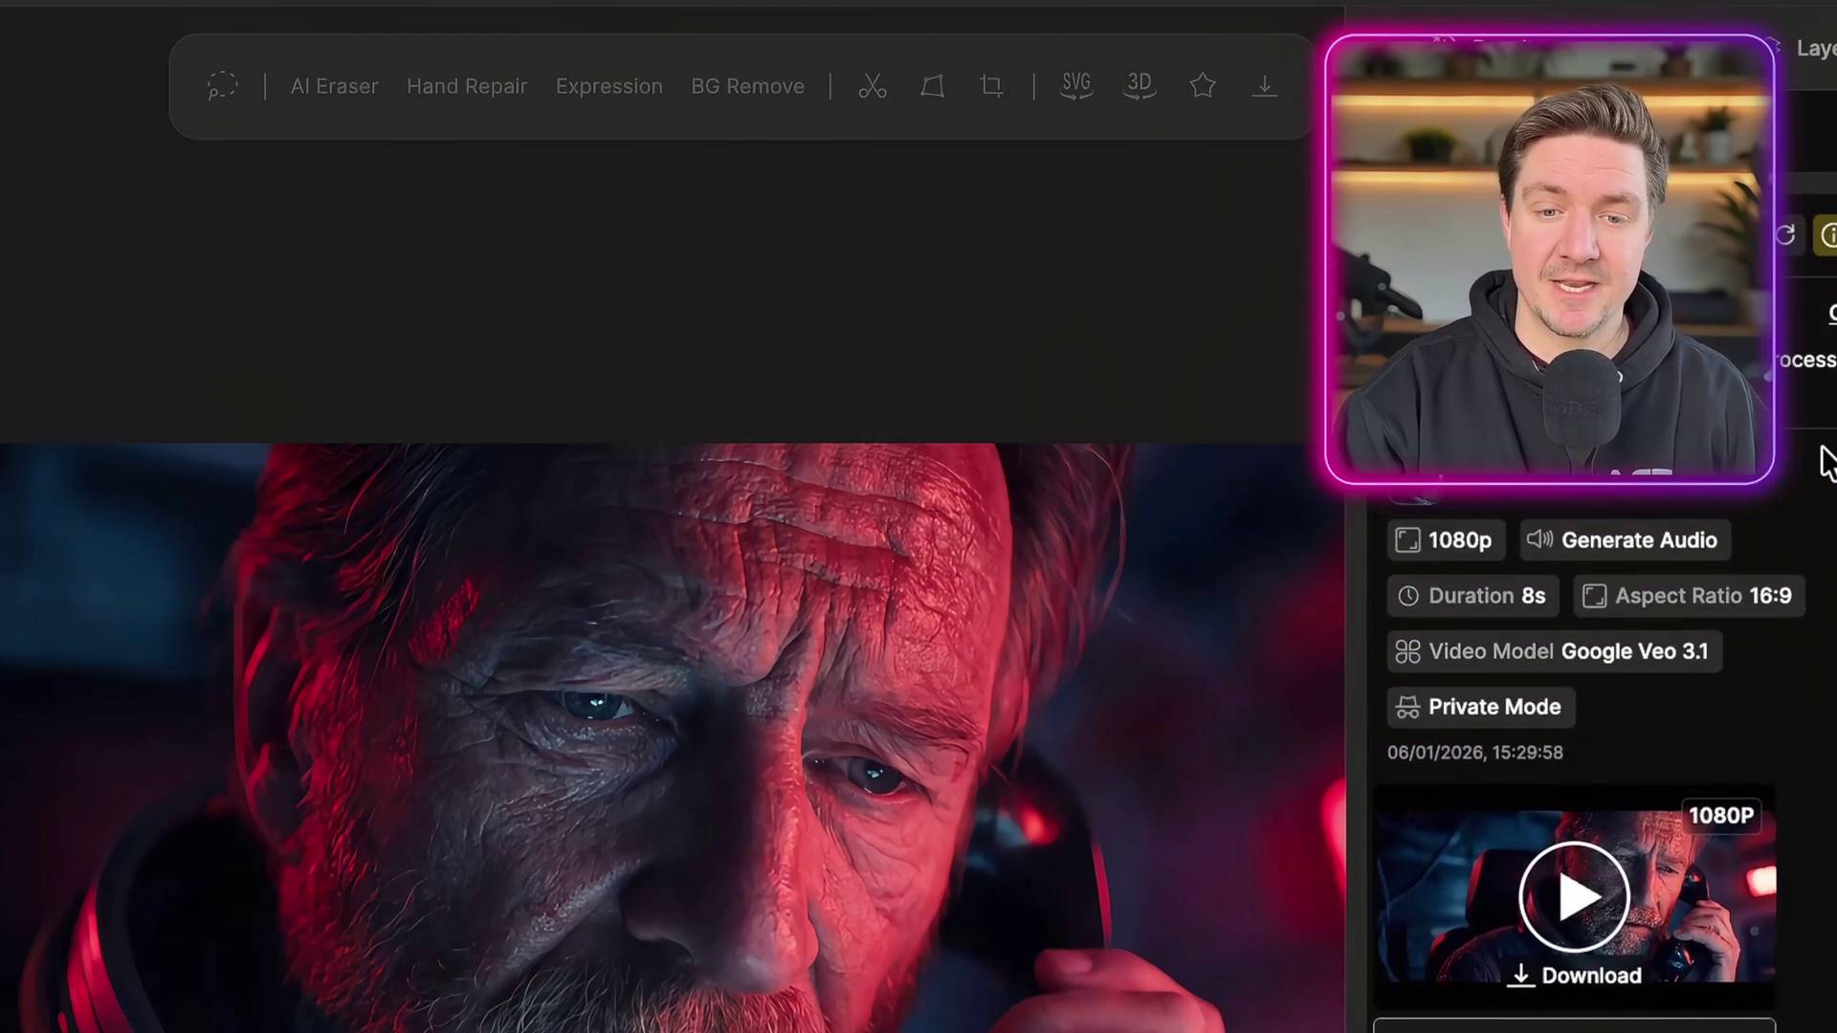
scroll(1825, 463, up, 2)
scroll(1828, 463, up, 3)
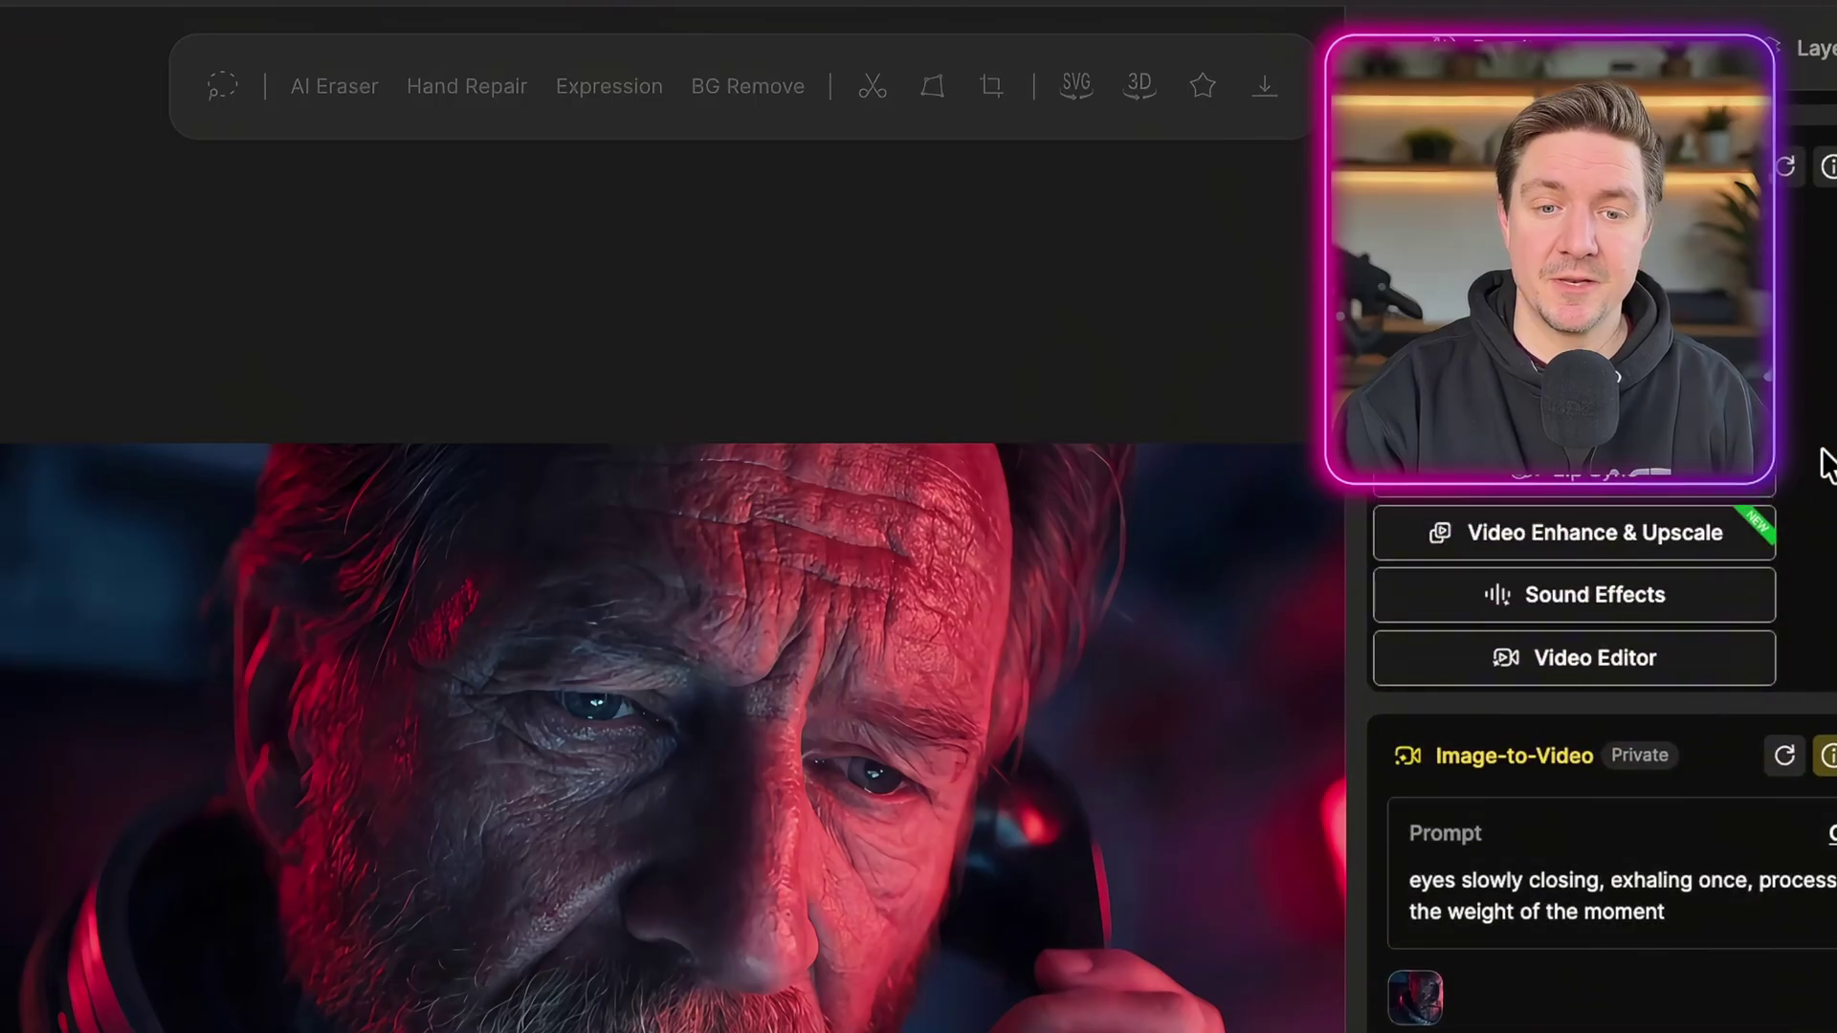
scroll(1828, 460, down, 10)
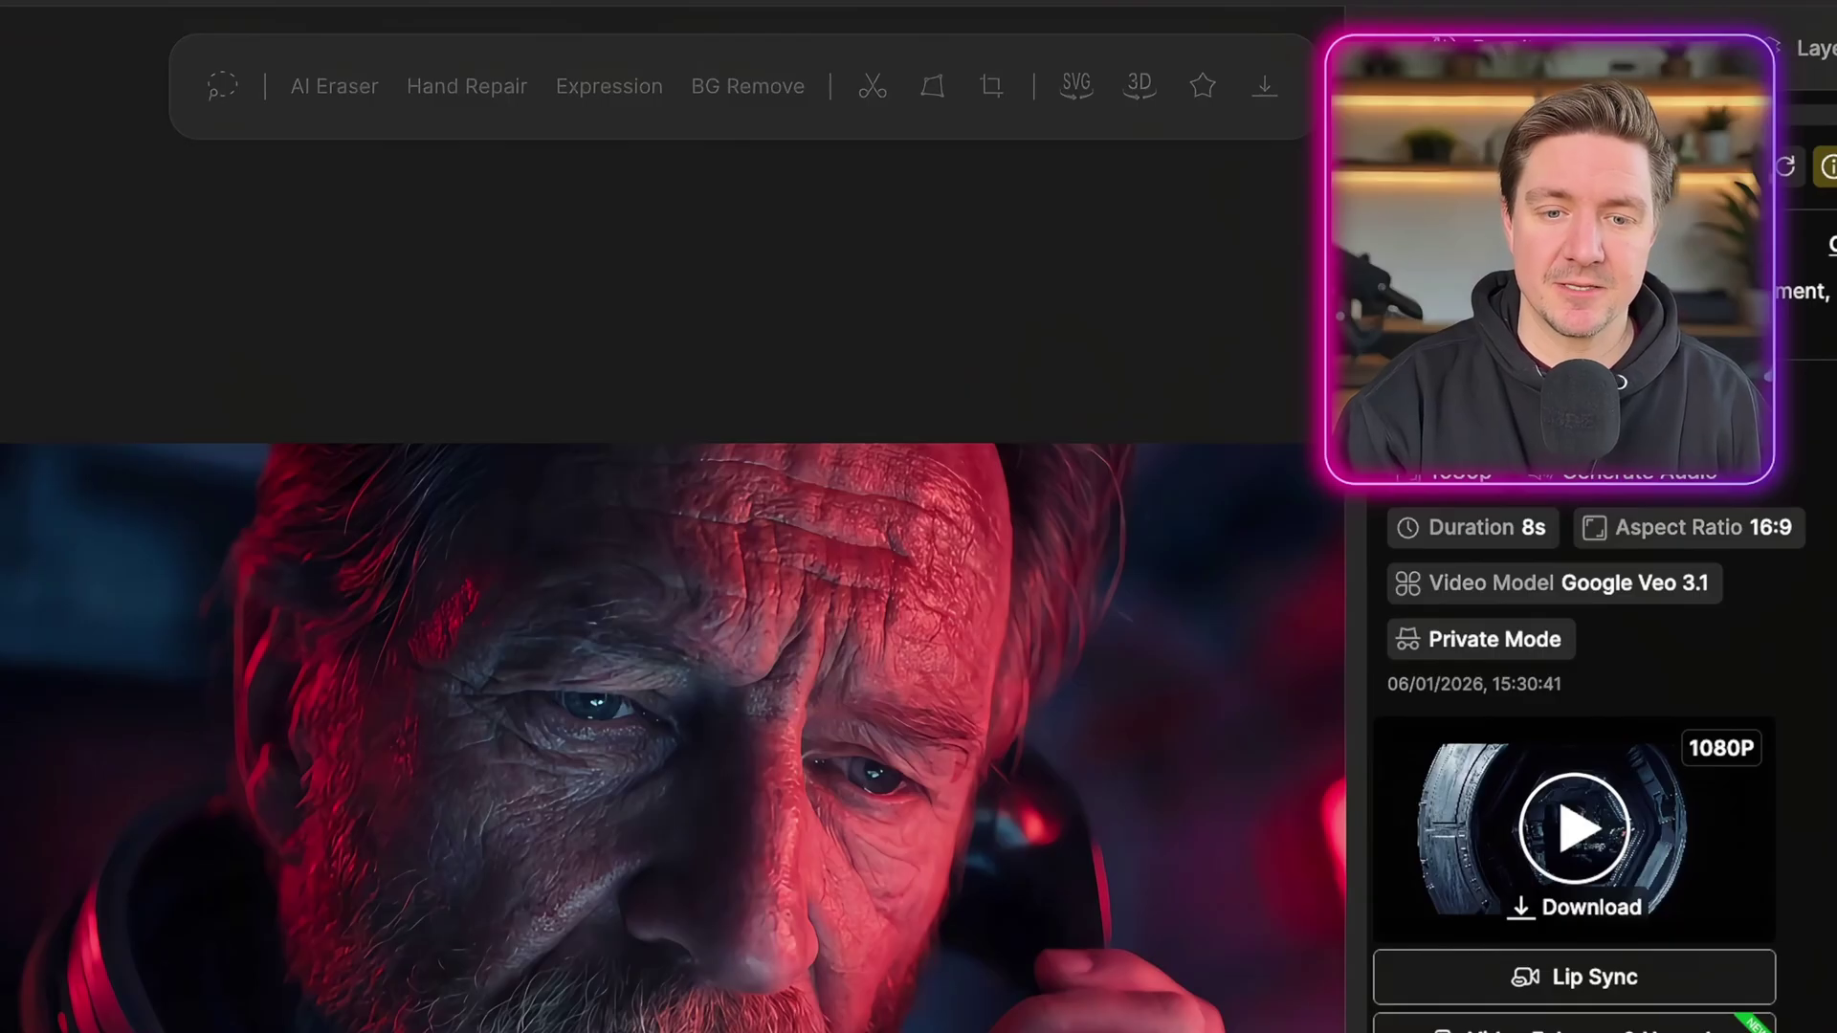
Step: Enhance the generated 720P extreme close-up video of the man's eye at 2x
scroll(1605, 669, up, 1)
scroll(1605, 669, up, 5)
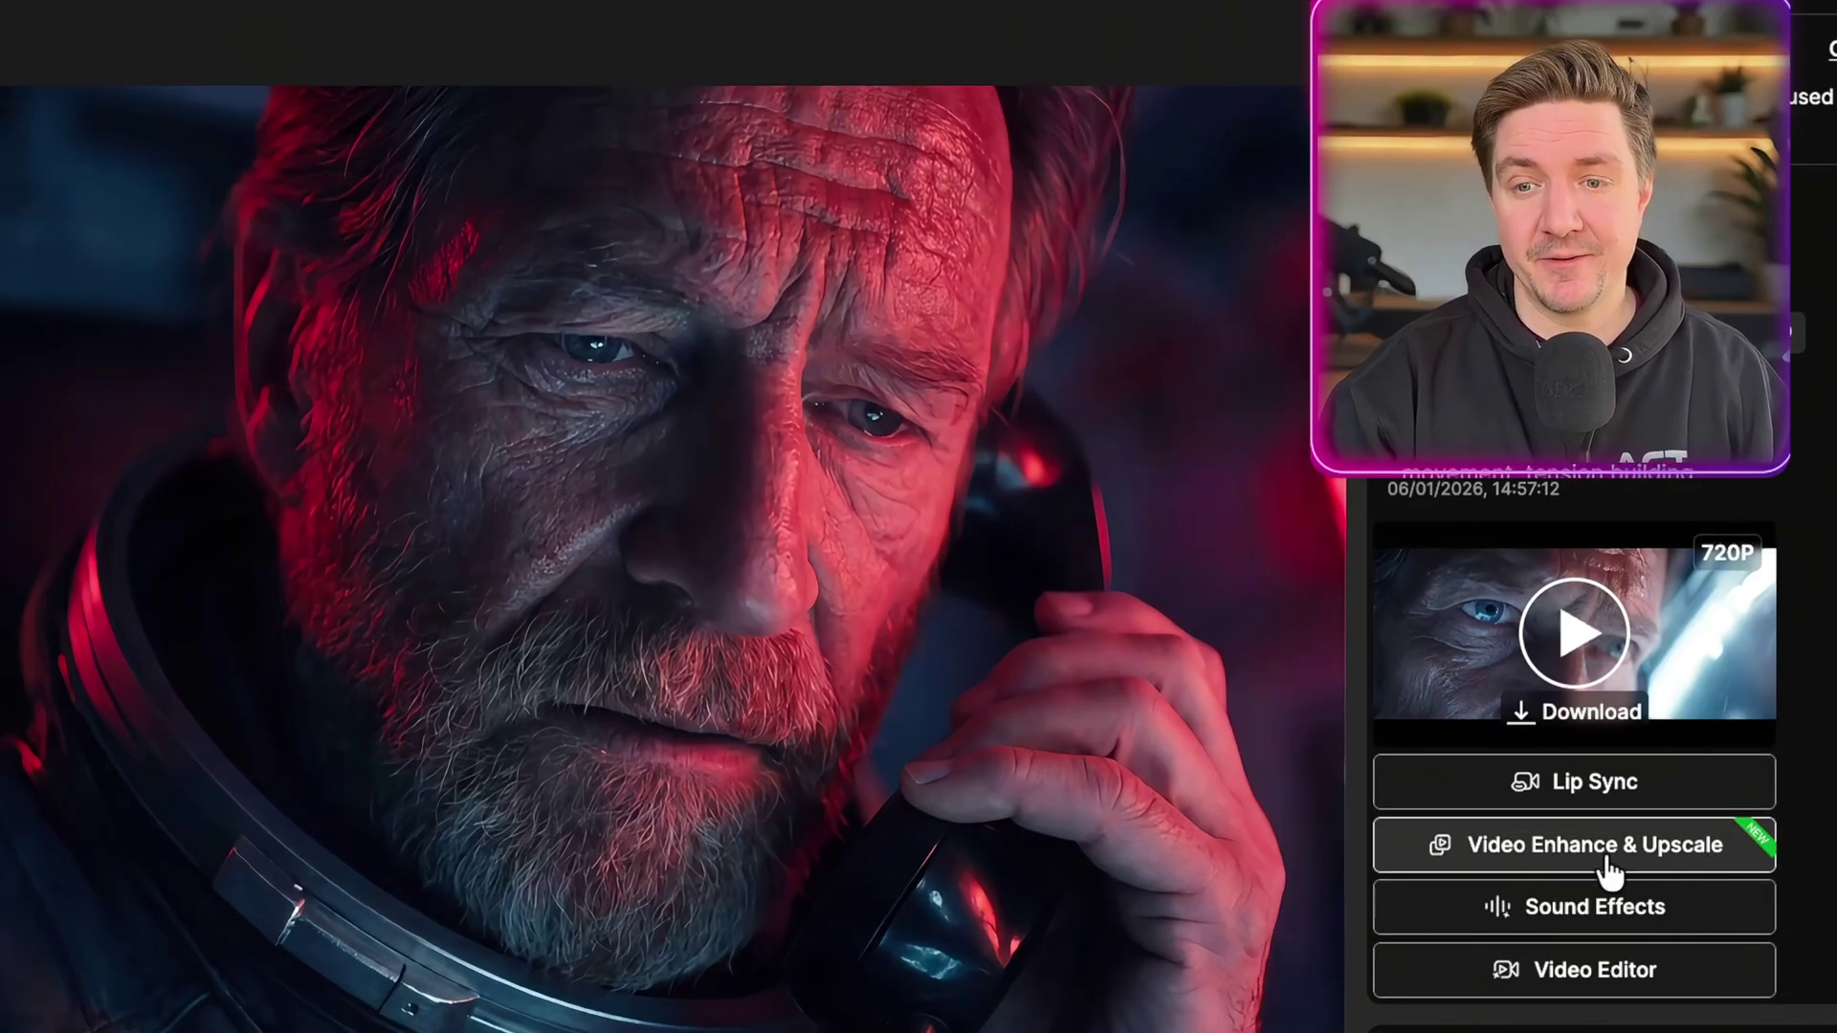
click(1607, 861)
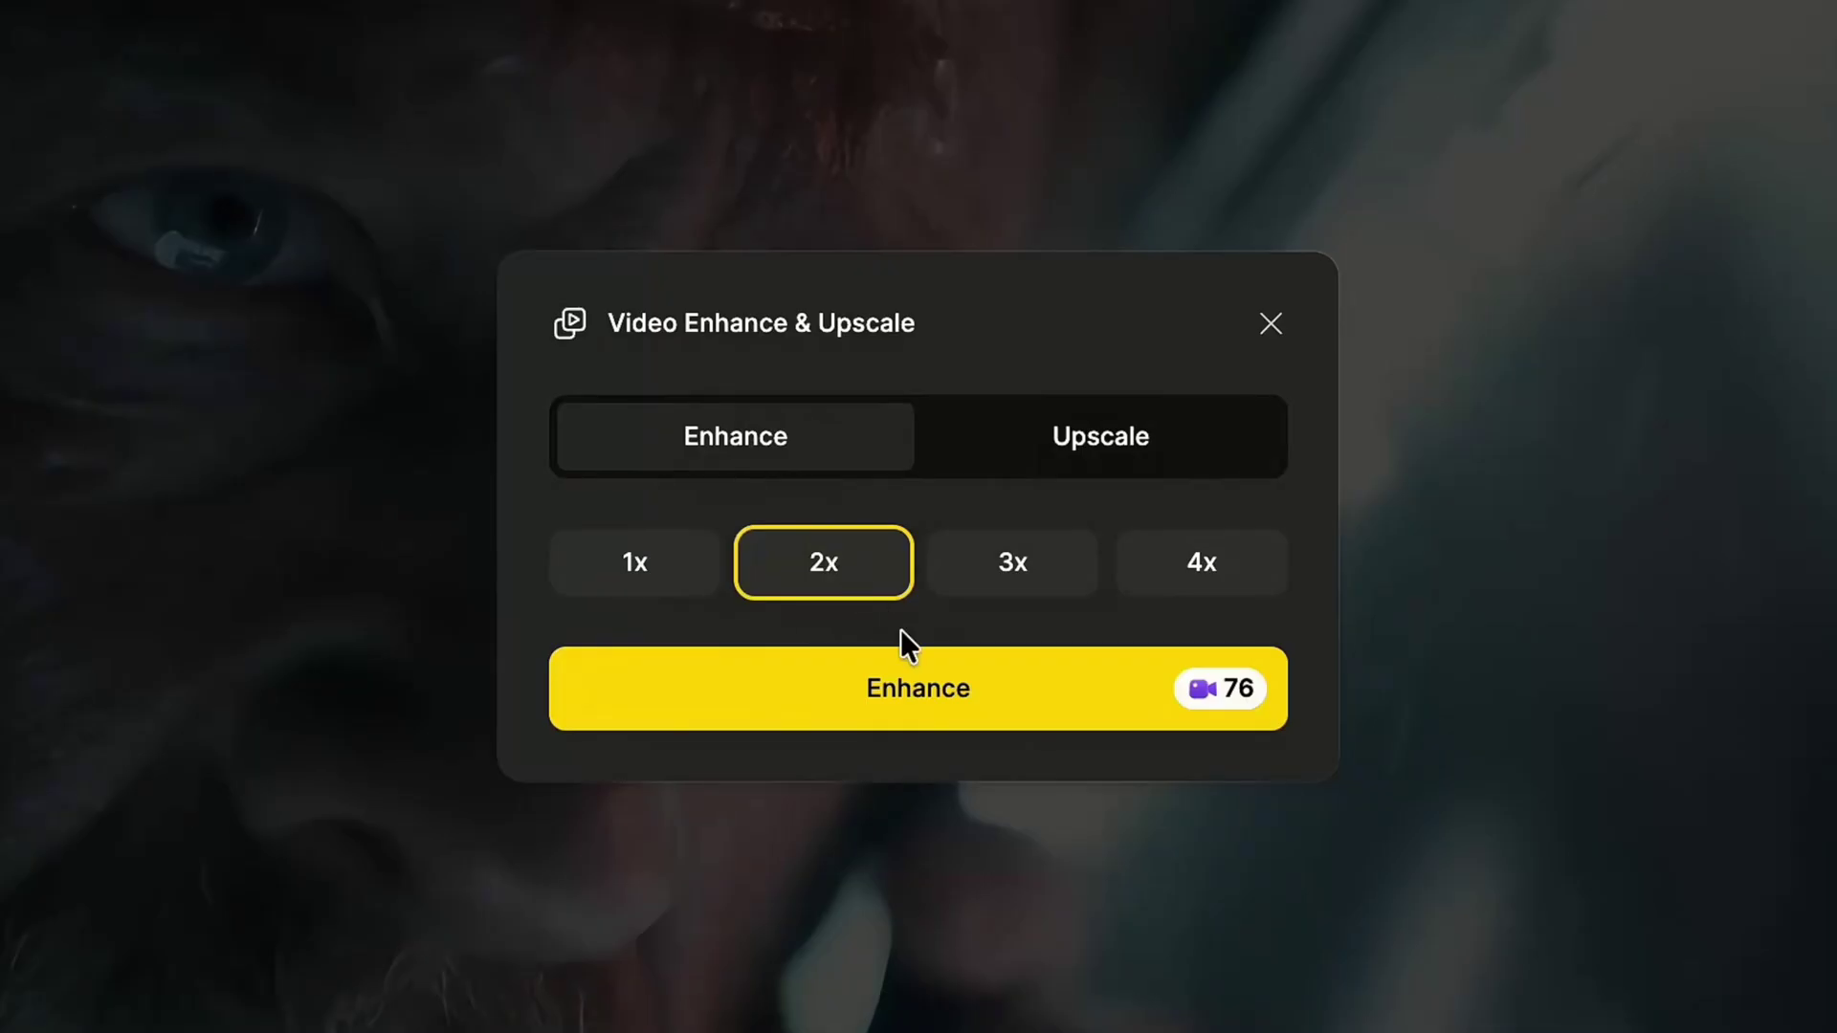
click(956, 697)
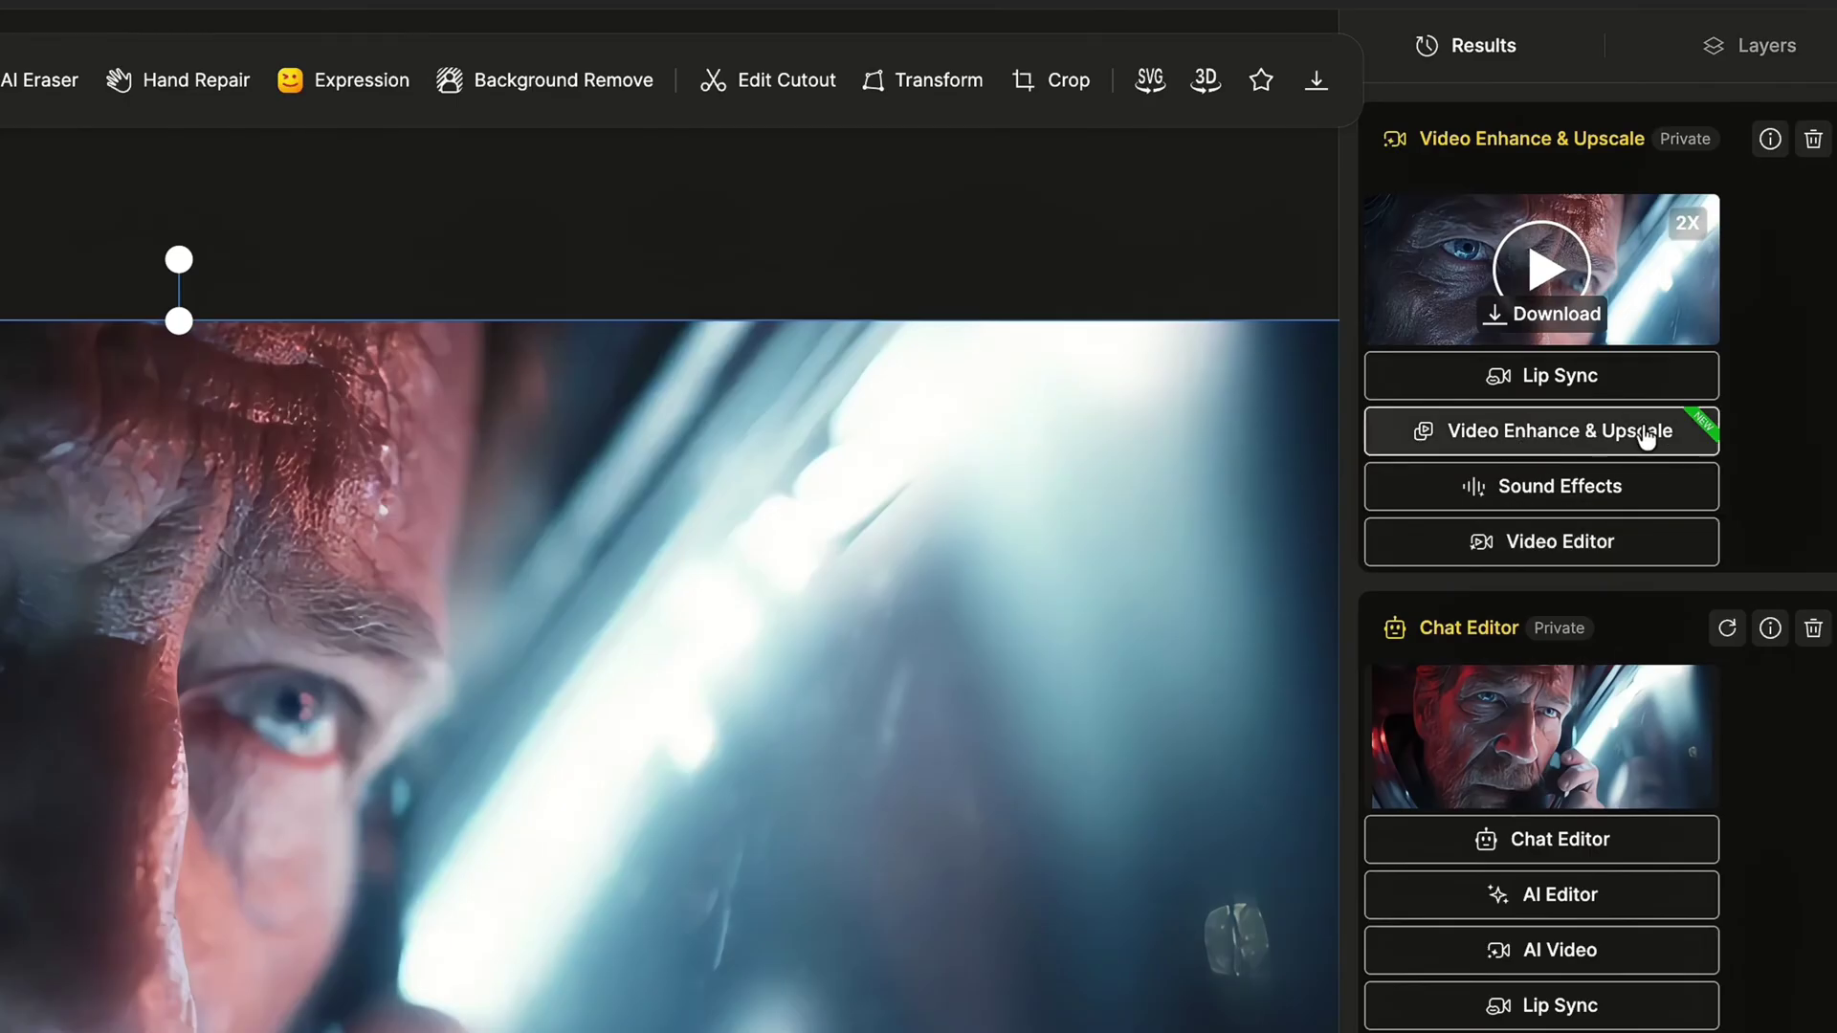
Step: Upscale the 2x-enhanced close-up video to 8K
click(1684, 443)
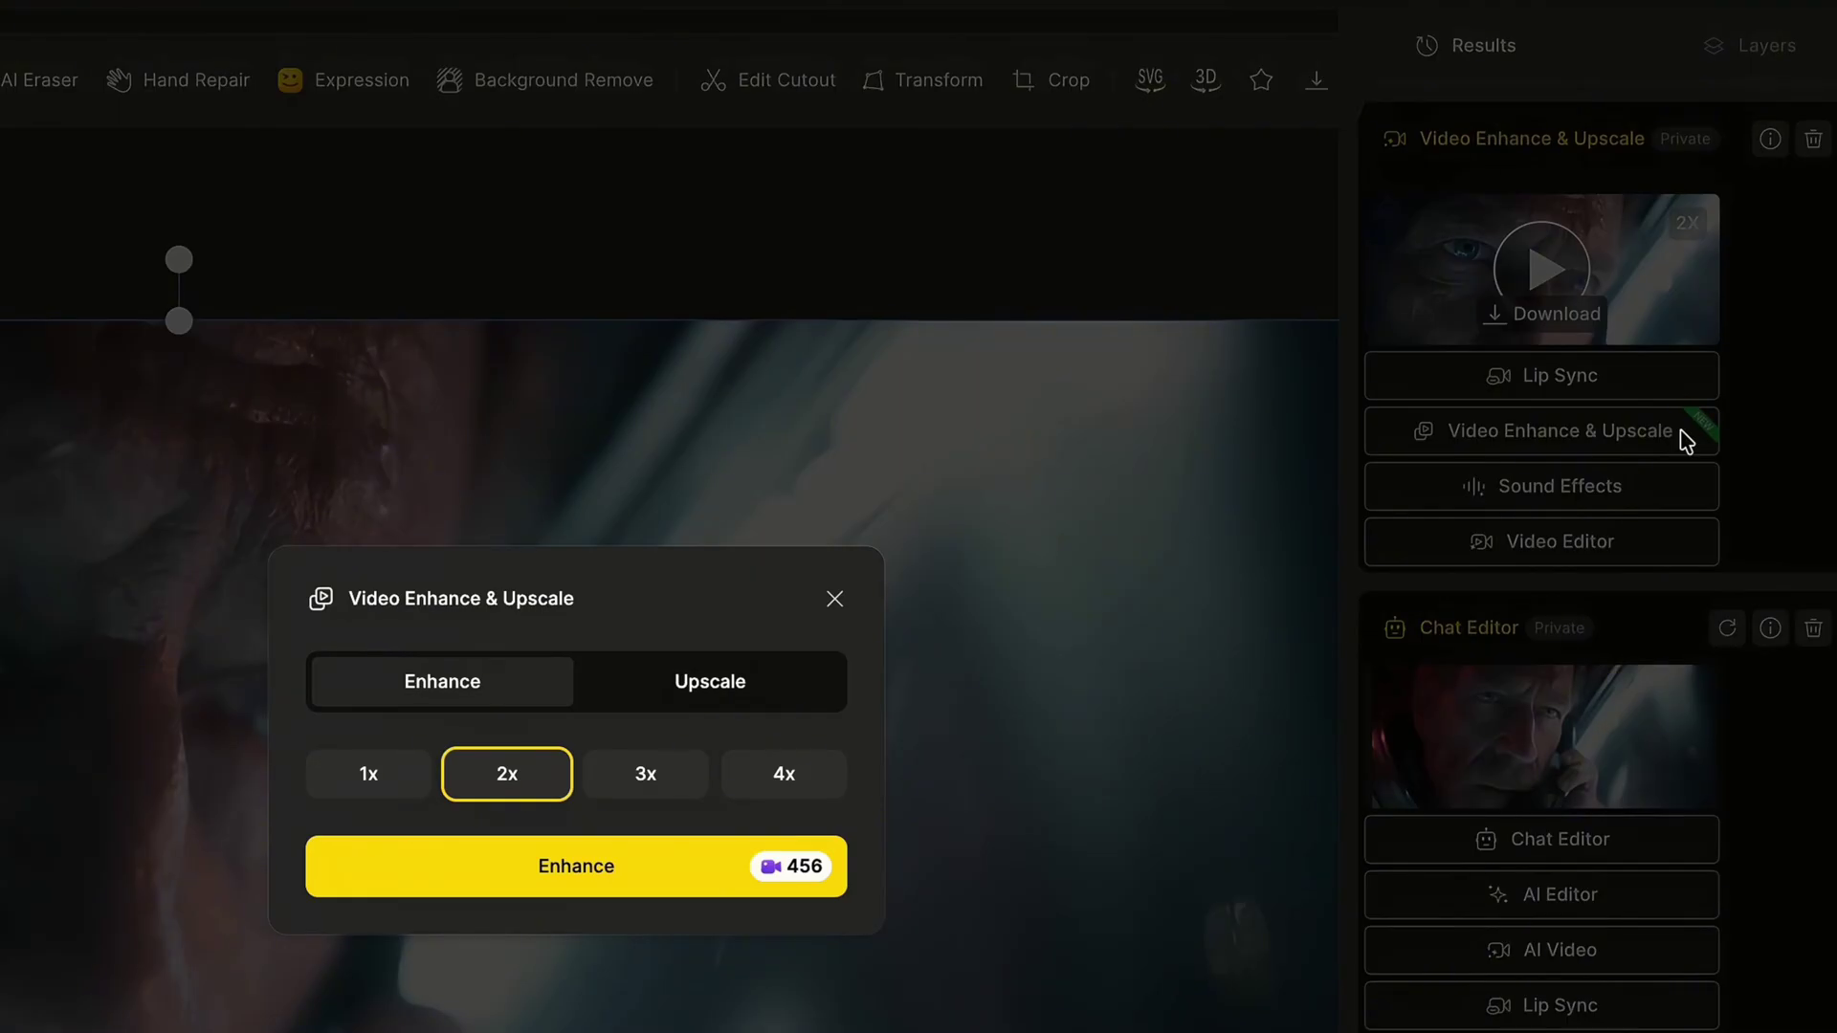
click(756, 696)
click(782, 792)
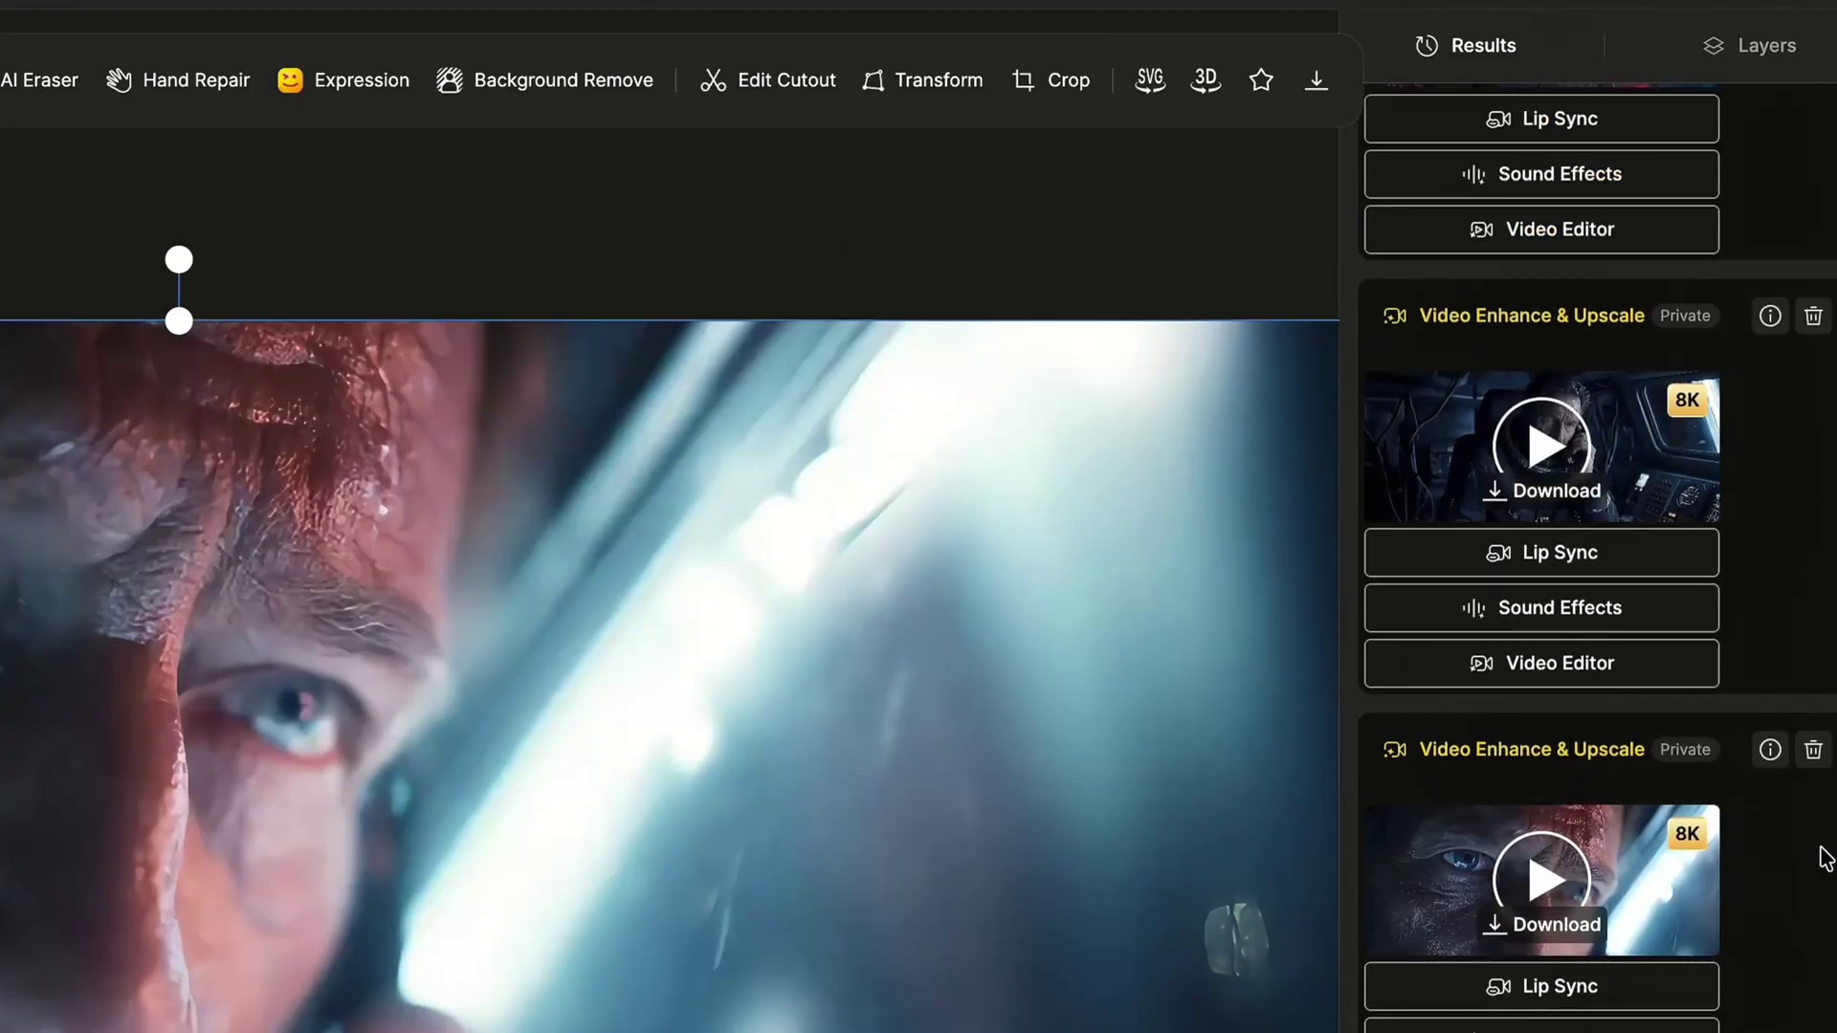
Step: Examine the 8K upscaled videos among the generated results
scroll(1821, 857, up, 2)
scroll(1821, 857, down, 4)
scroll(1824, 858, up, 10)
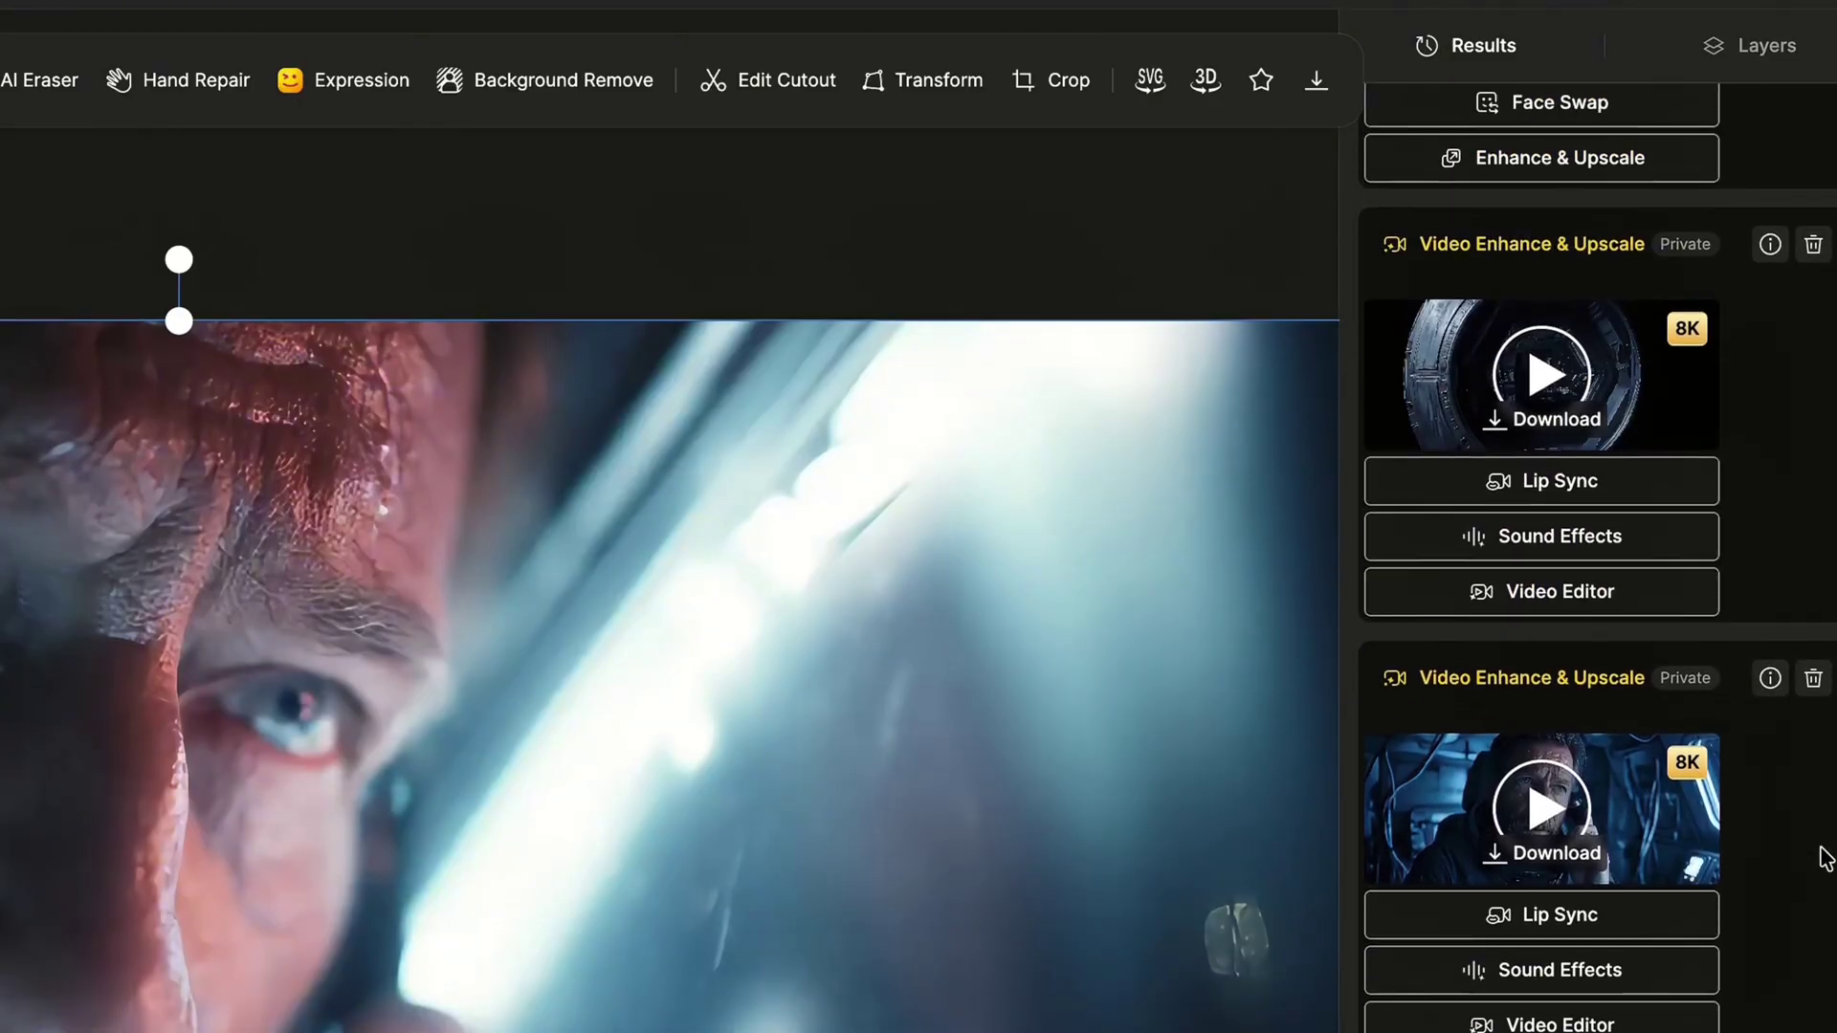
scroll(1824, 857, up, 1)
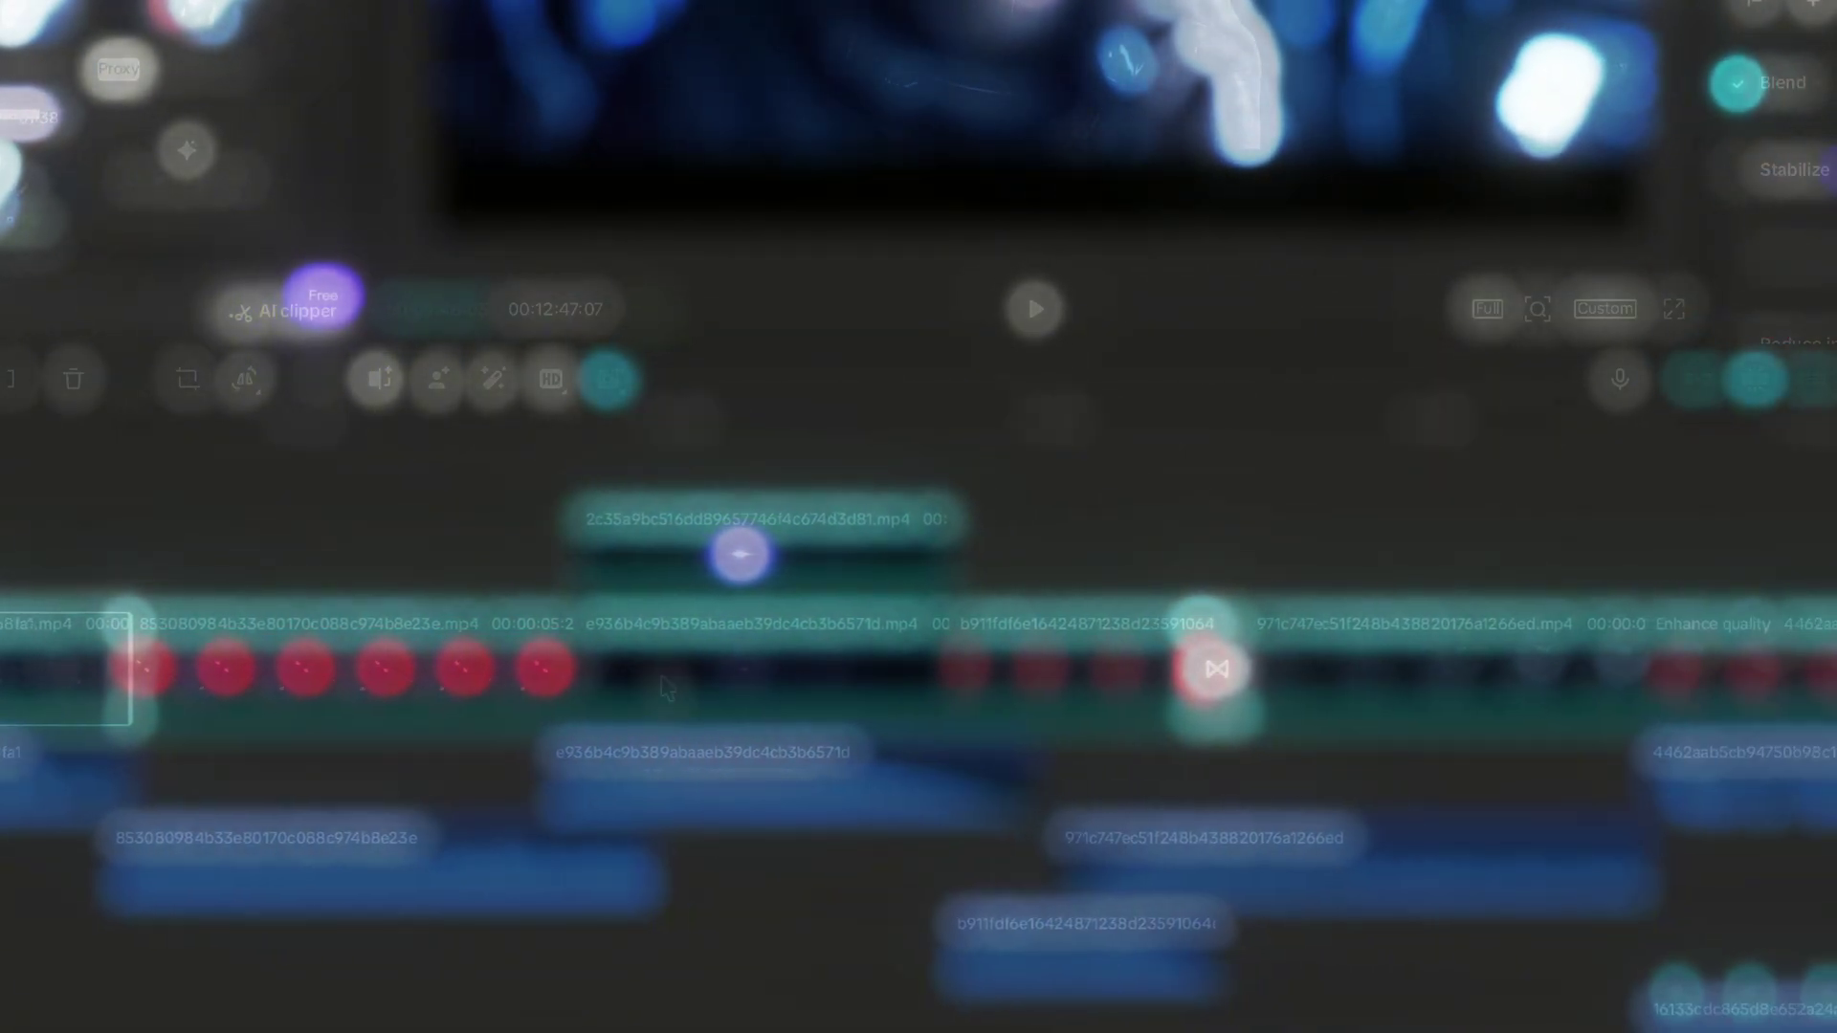
Step: Switch to CapCut and examine how the generated clips and their audio tracks are arranged on the timeline
scroll(667, 687, down, 2)
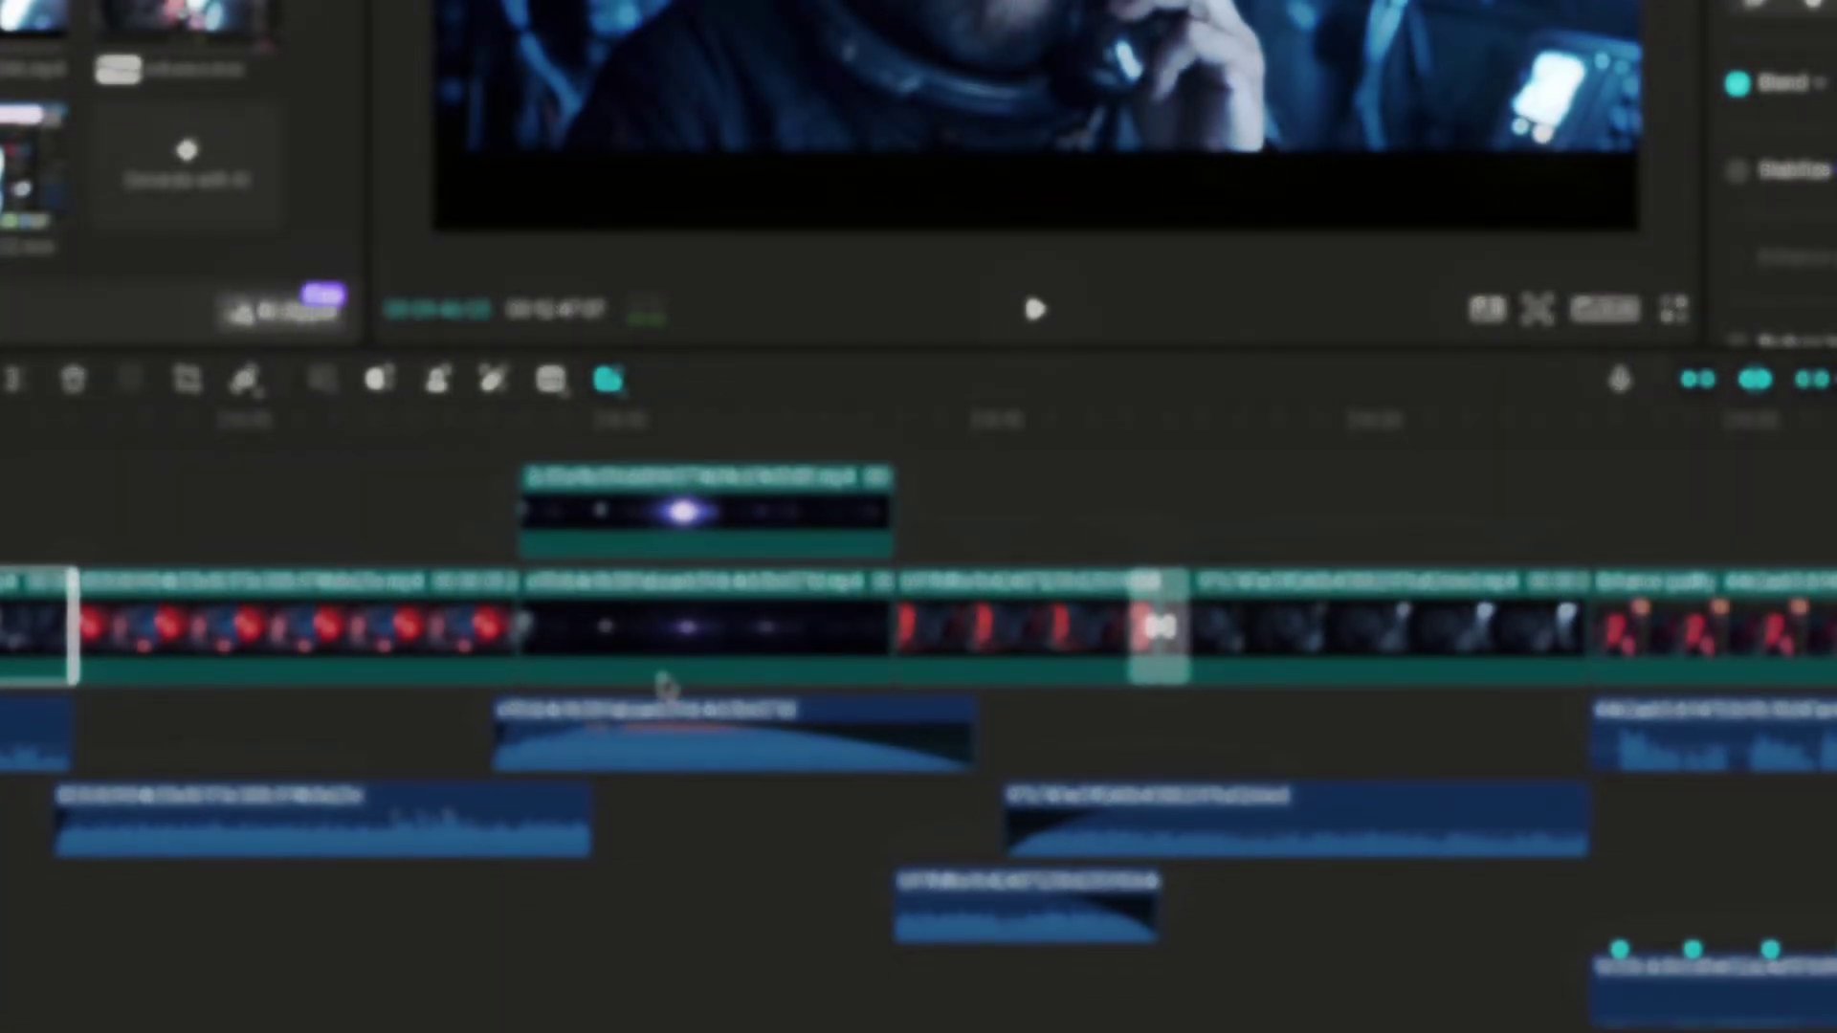
scroll(667, 686, left, 5)
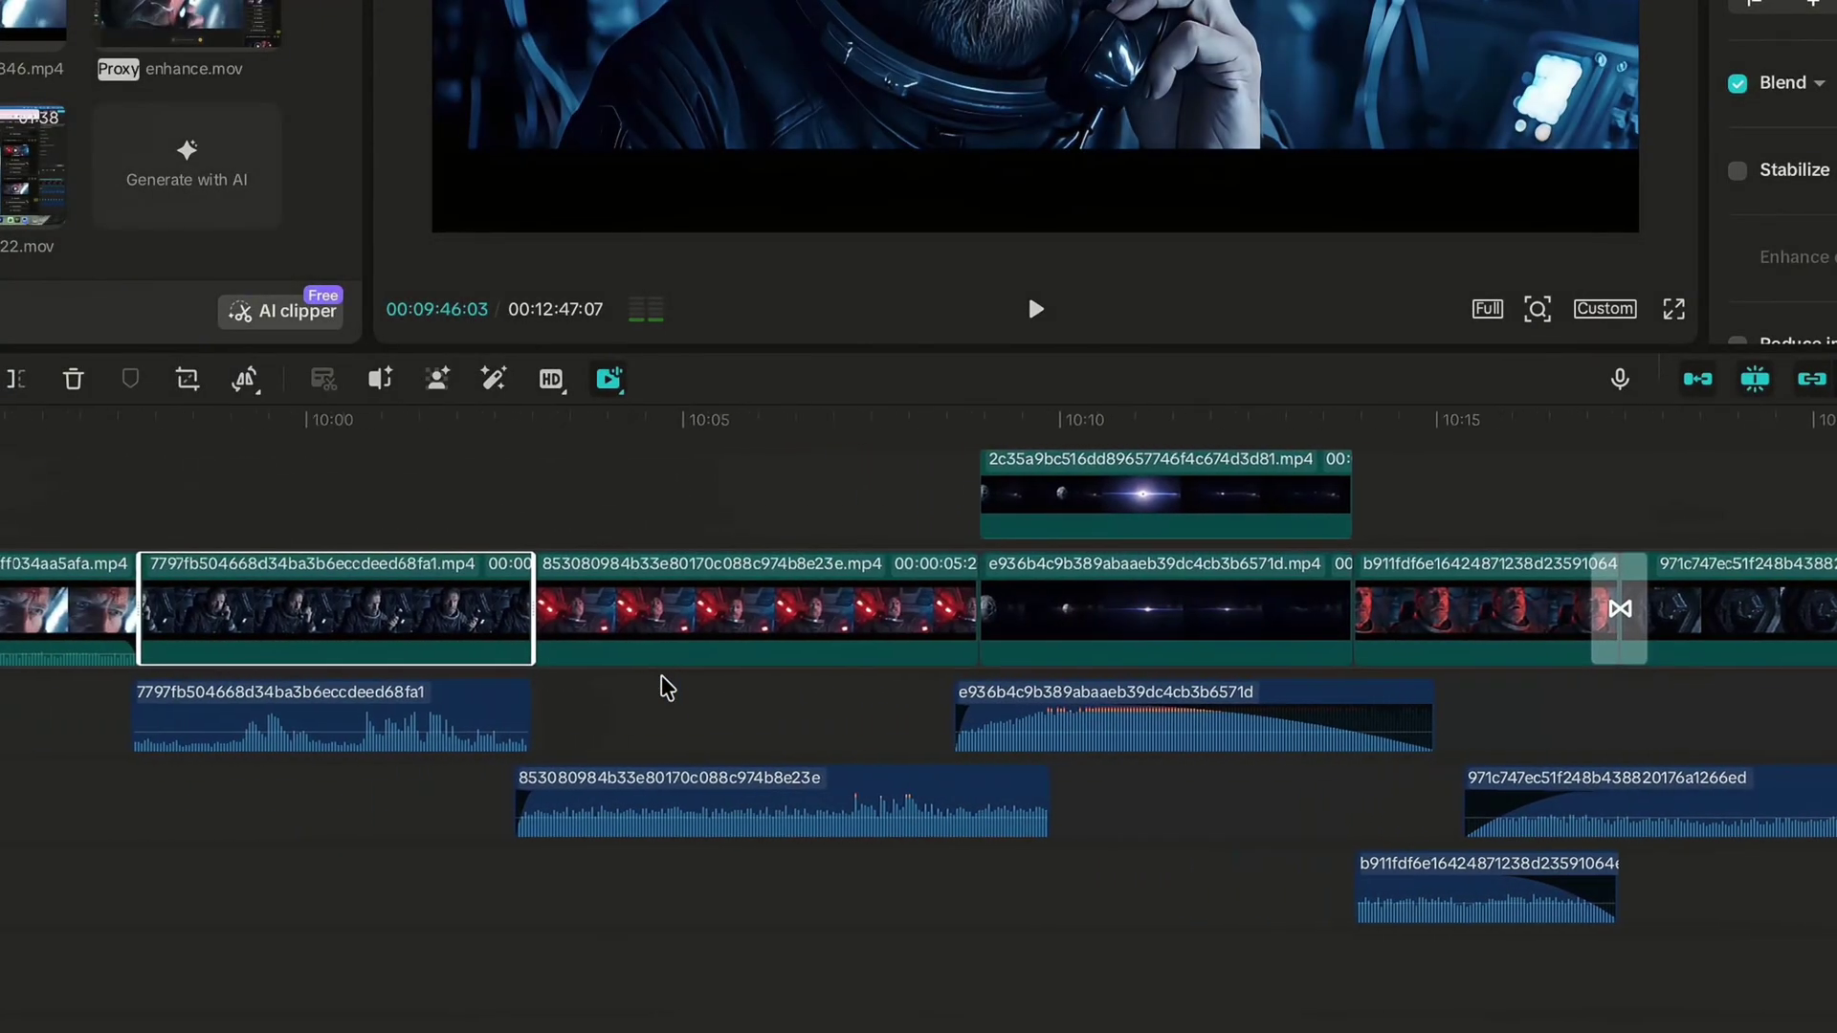
scroll(667, 687, down, 2)
scroll(667, 687, left, 8)
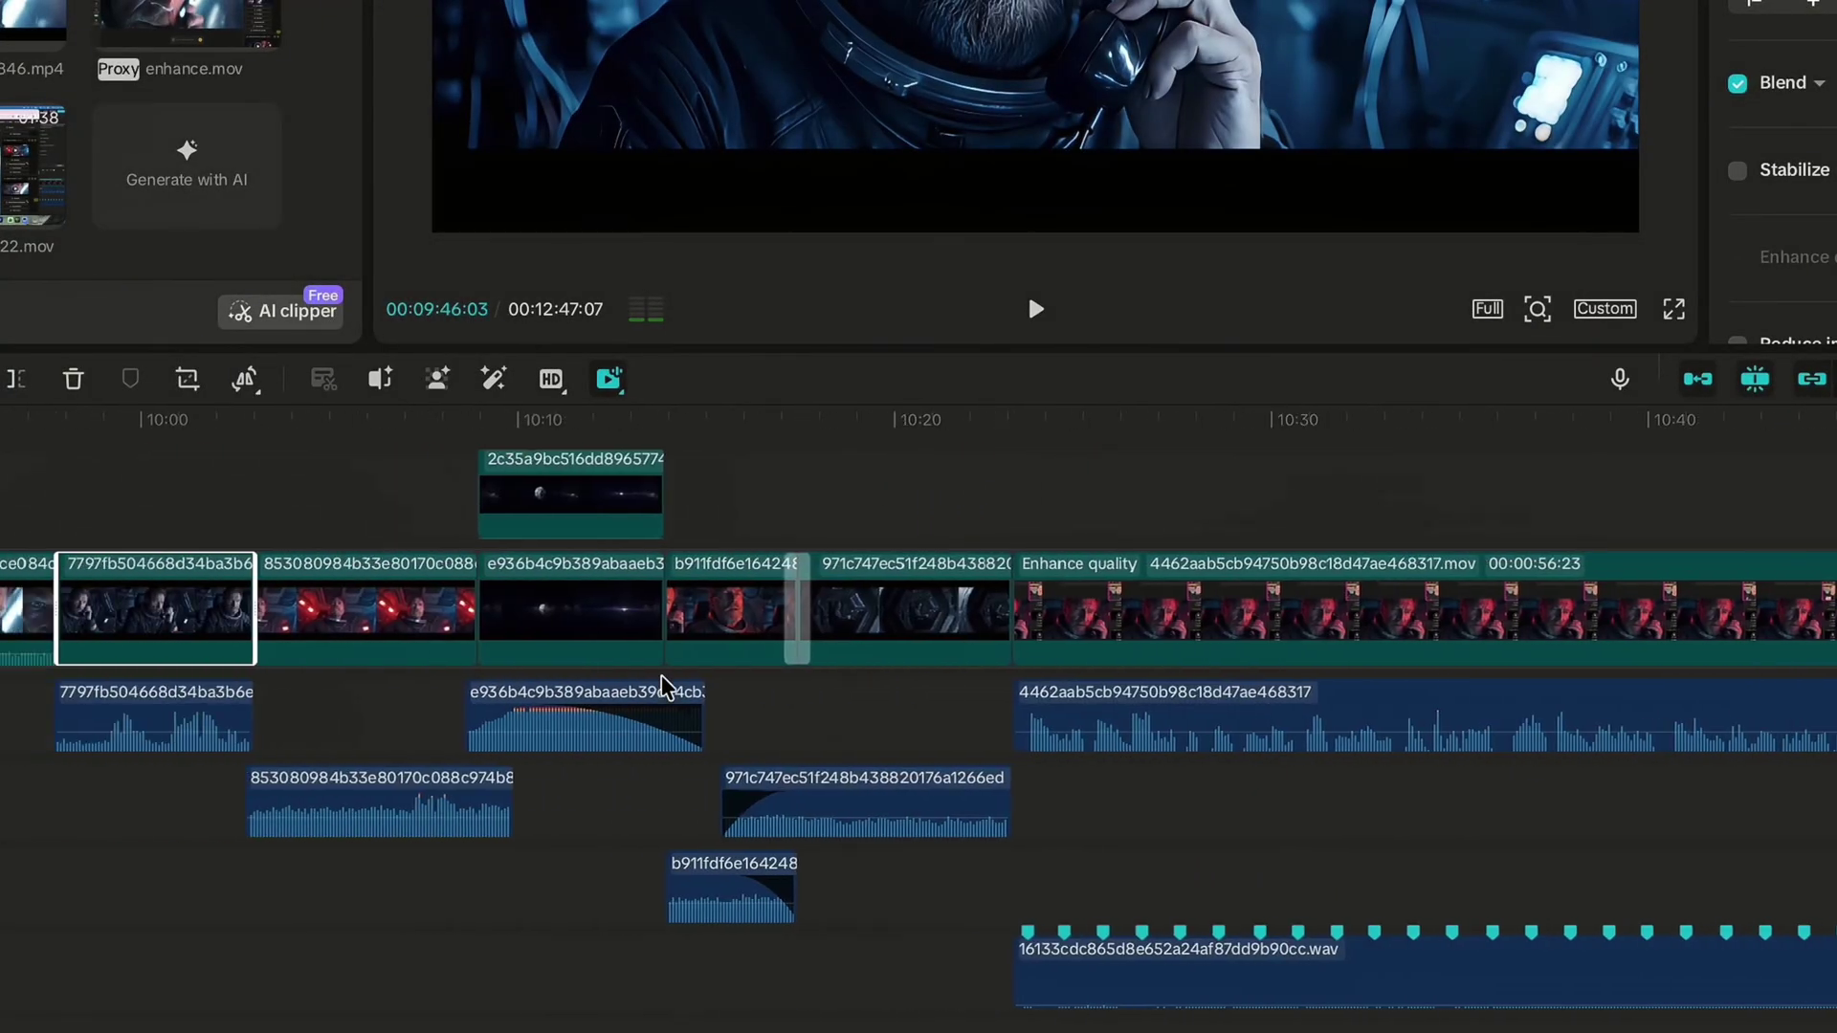